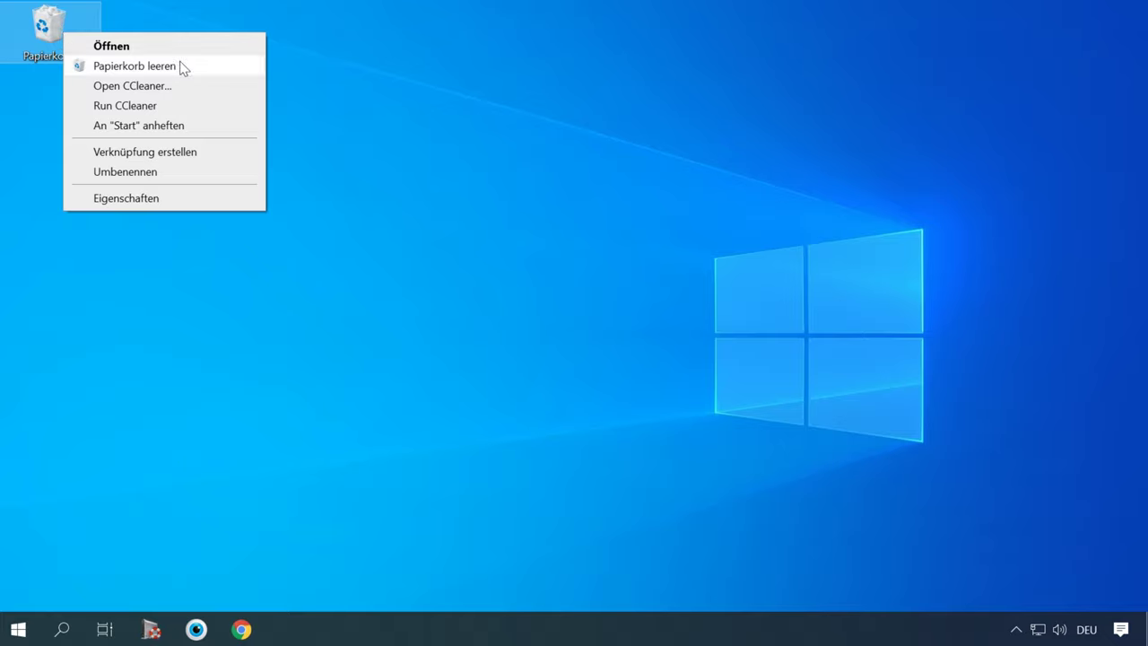
Dismiss the open context menu, check the Recycle Bin (Papierkorb) for deleted files, and close its window.
left_click(647, 335)
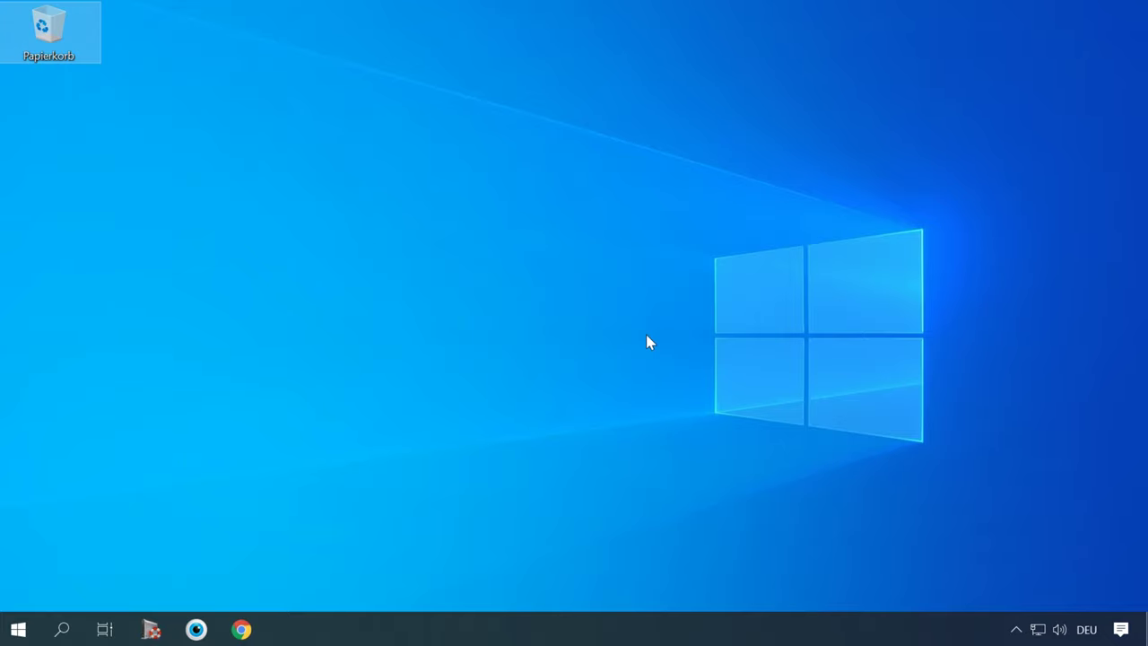
double_click(64, 45)
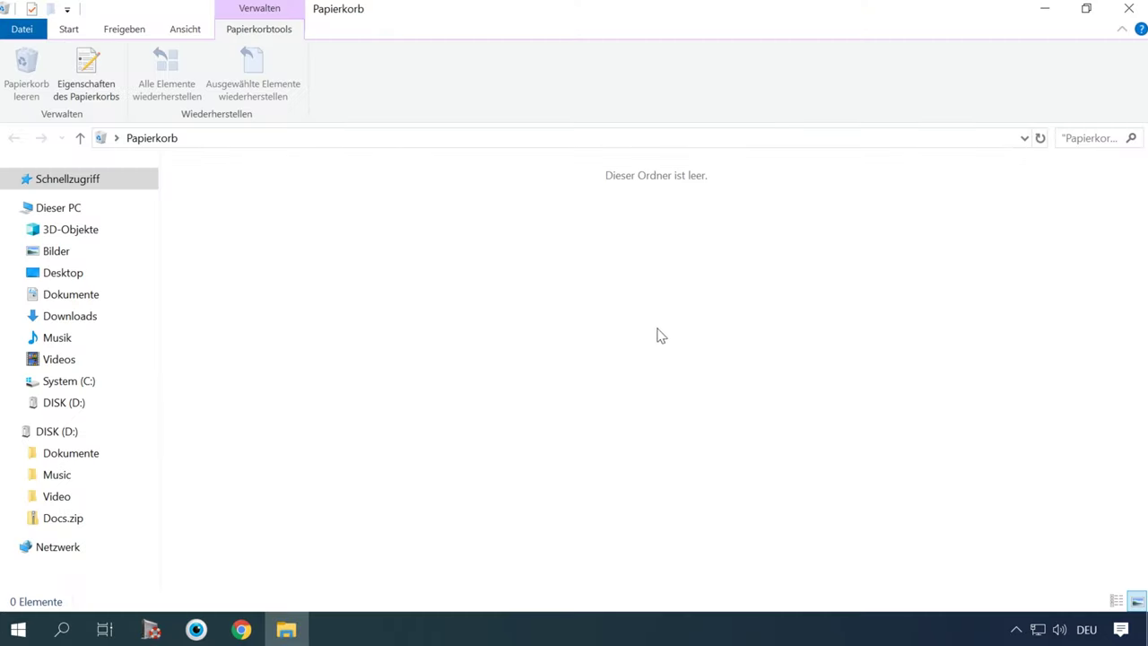
left_click(1132, 9)
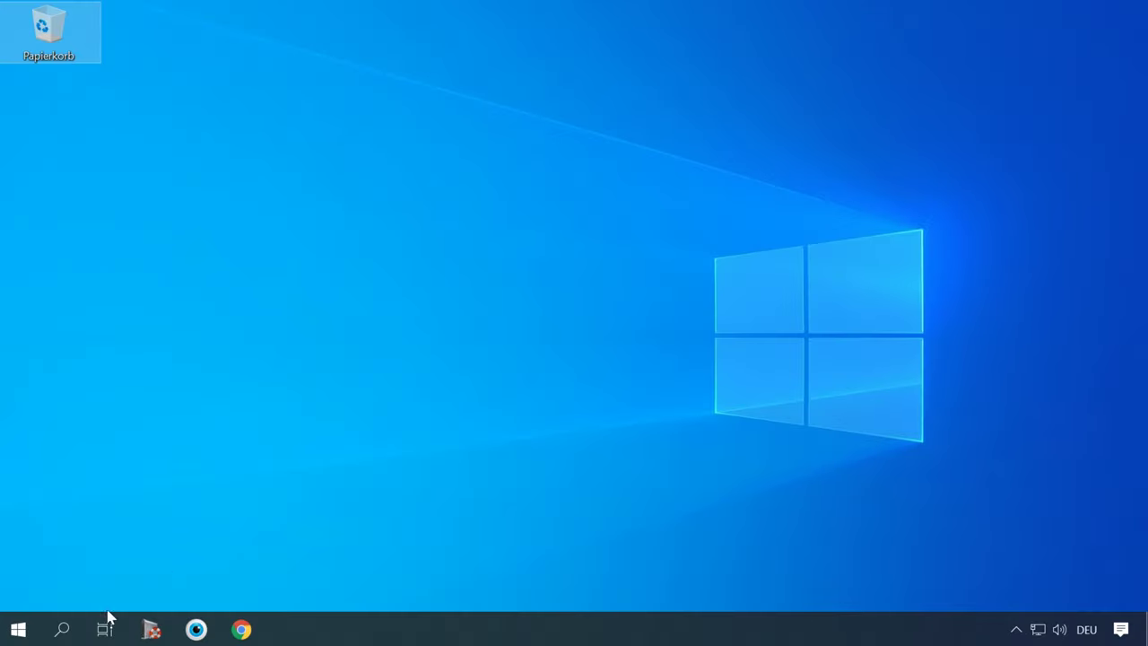
Launch Recuva and choose all files (Alle Dateien) as the file type in its recovery wizard.
left_click(77, 631)
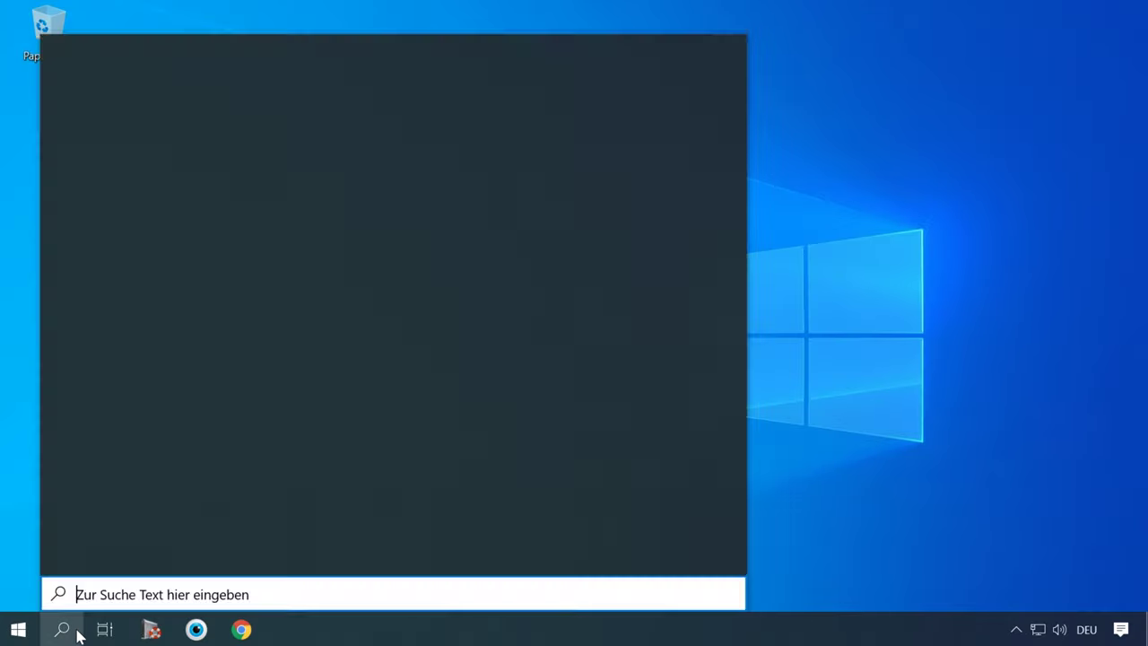
type("recuva")
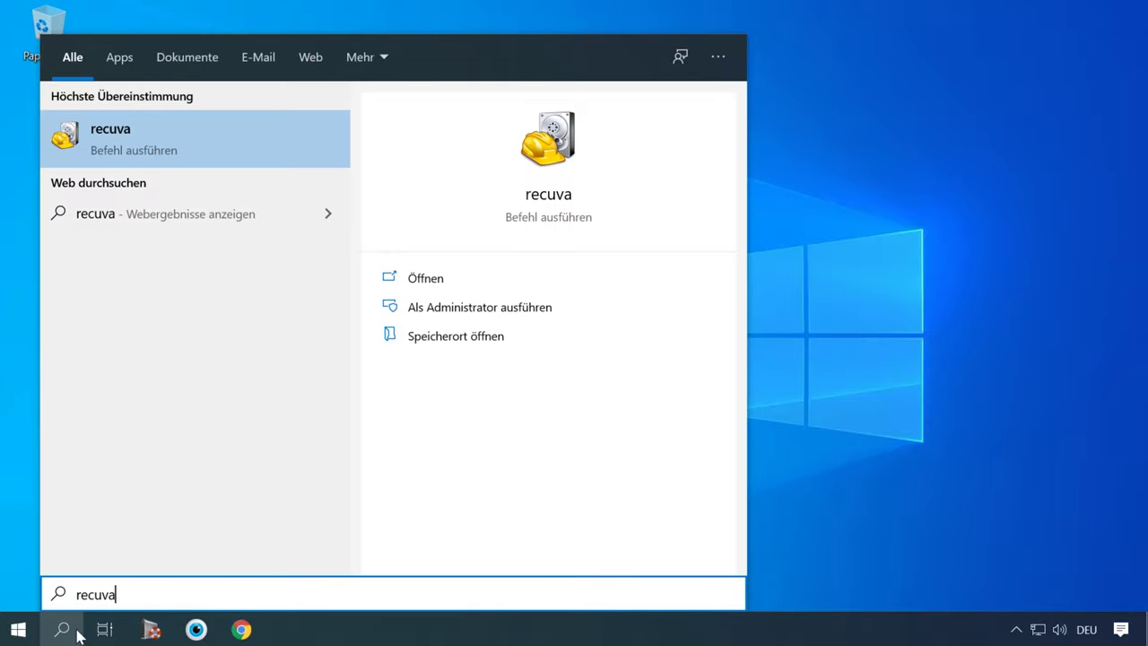
left_click(209, 147)
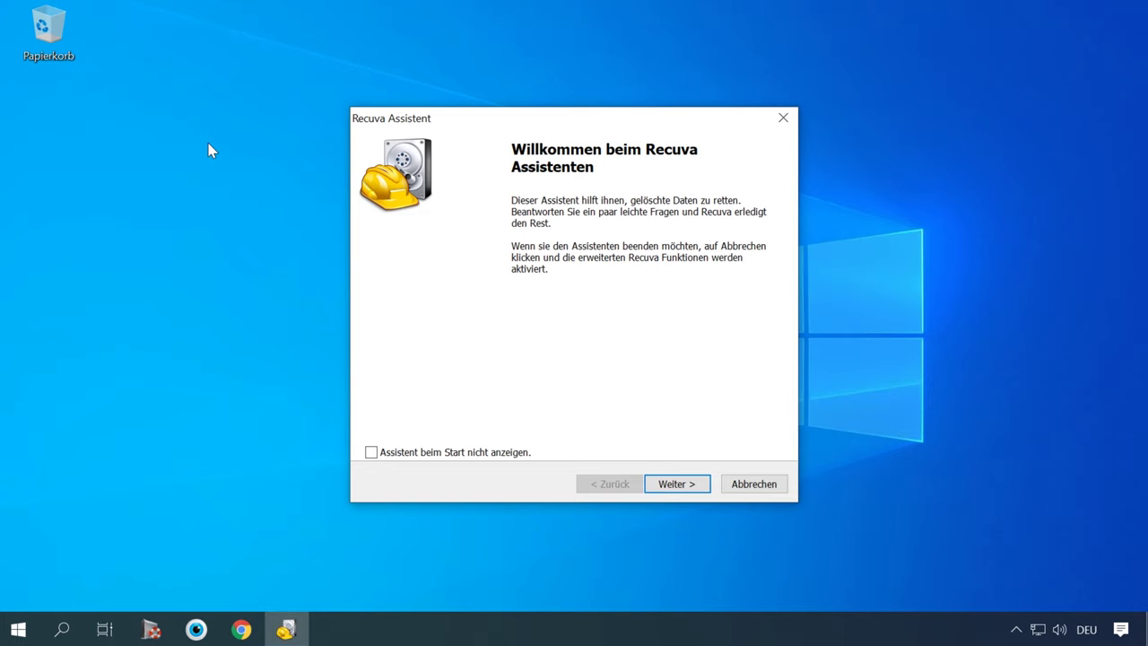
left_click(691, 489)
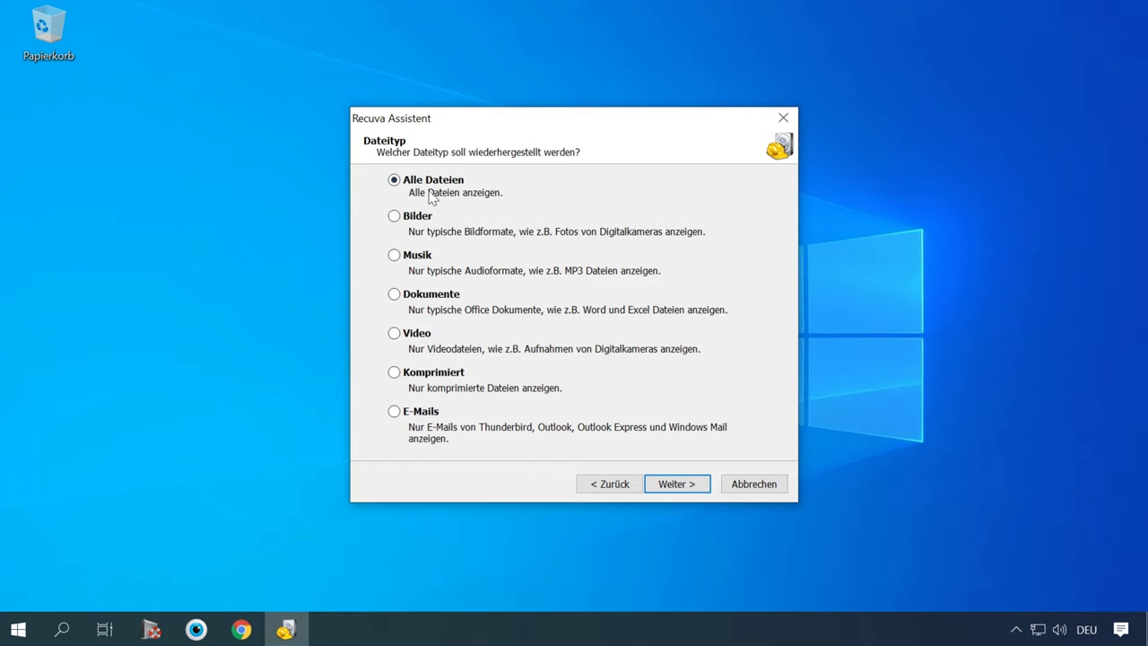
left_click(672, 488)
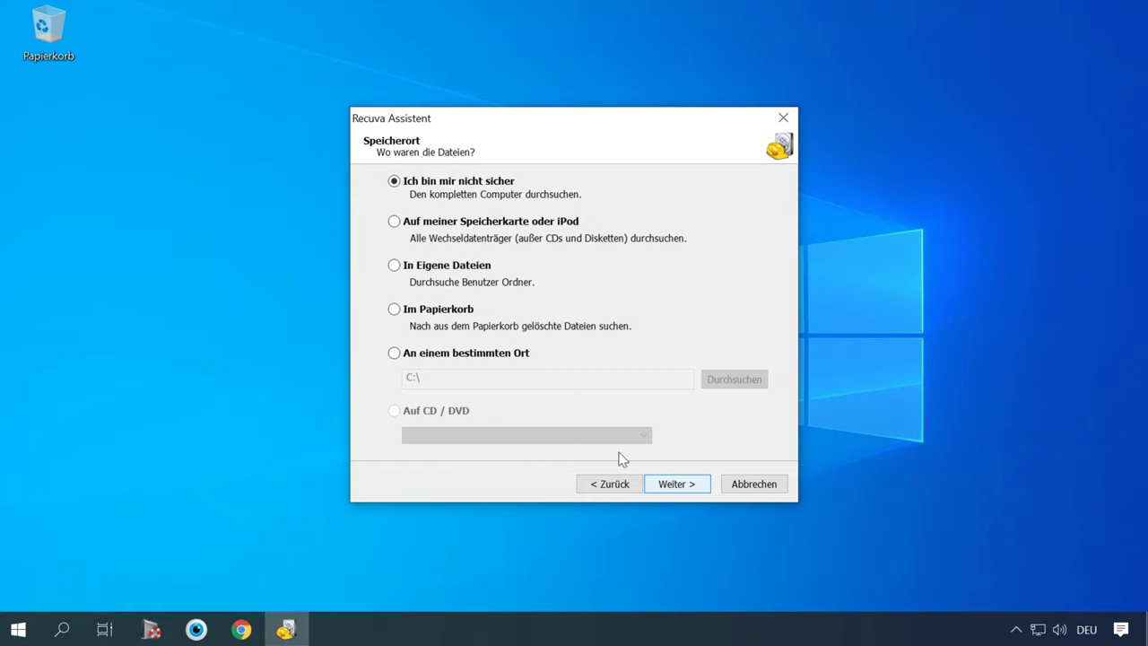
Set the wizard's search location to the specific drive D:\ and start the scan without deep scan.
left_click(395, 354)
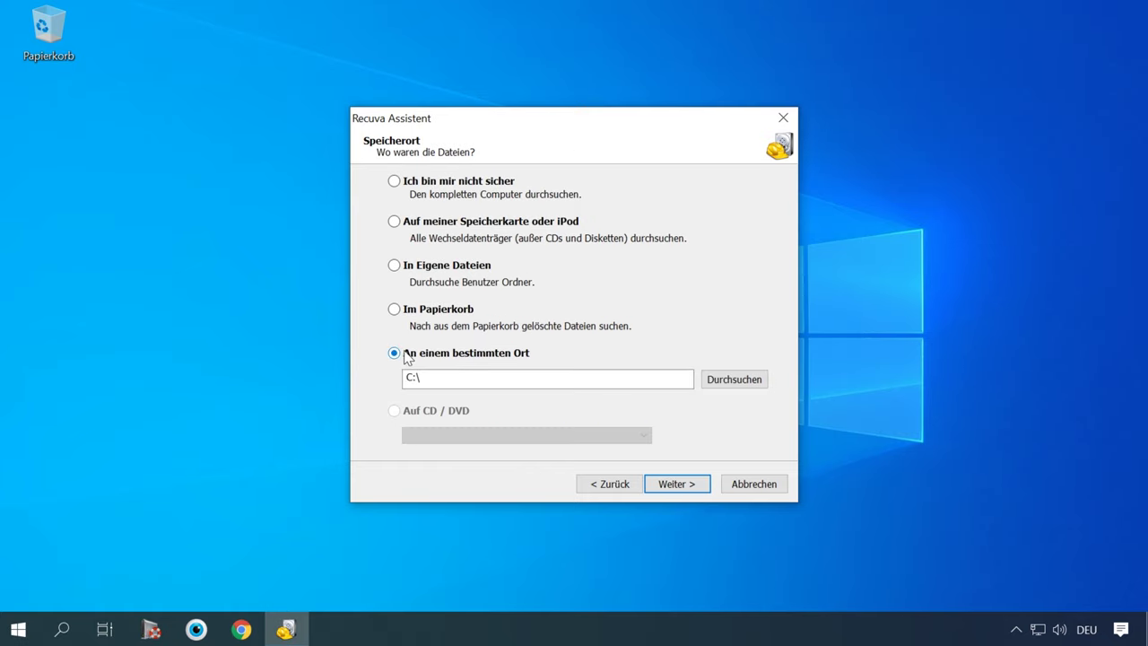
left_click(734, 379)
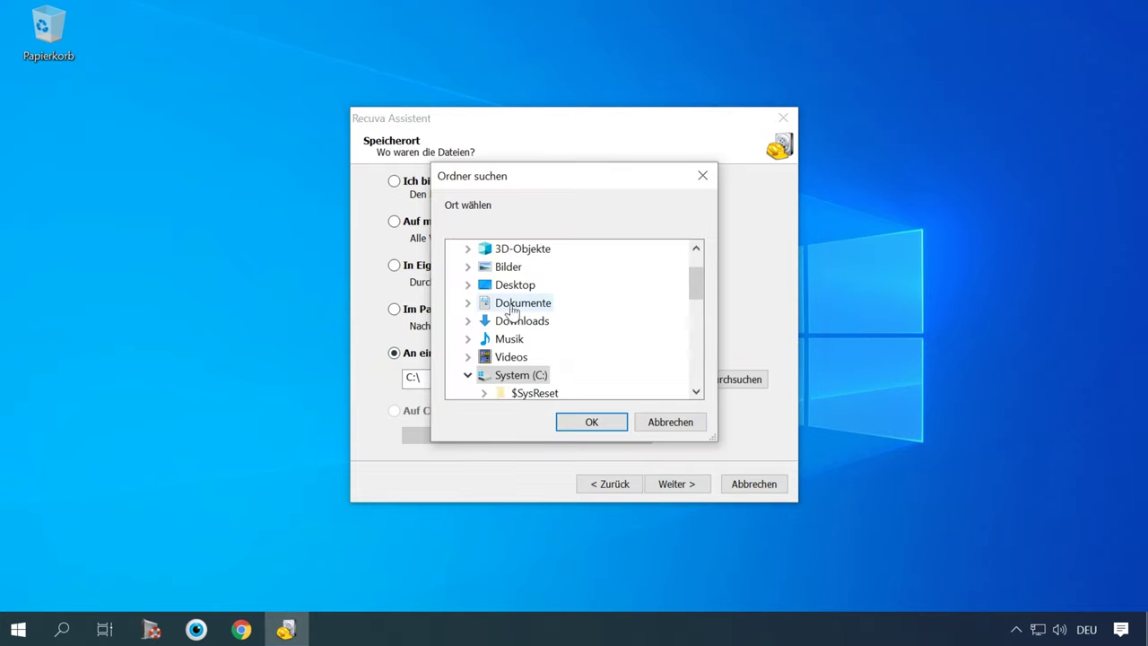
left_click(467, 375)
scroll(564, 318, "down", 1)
double_click(516, 336)
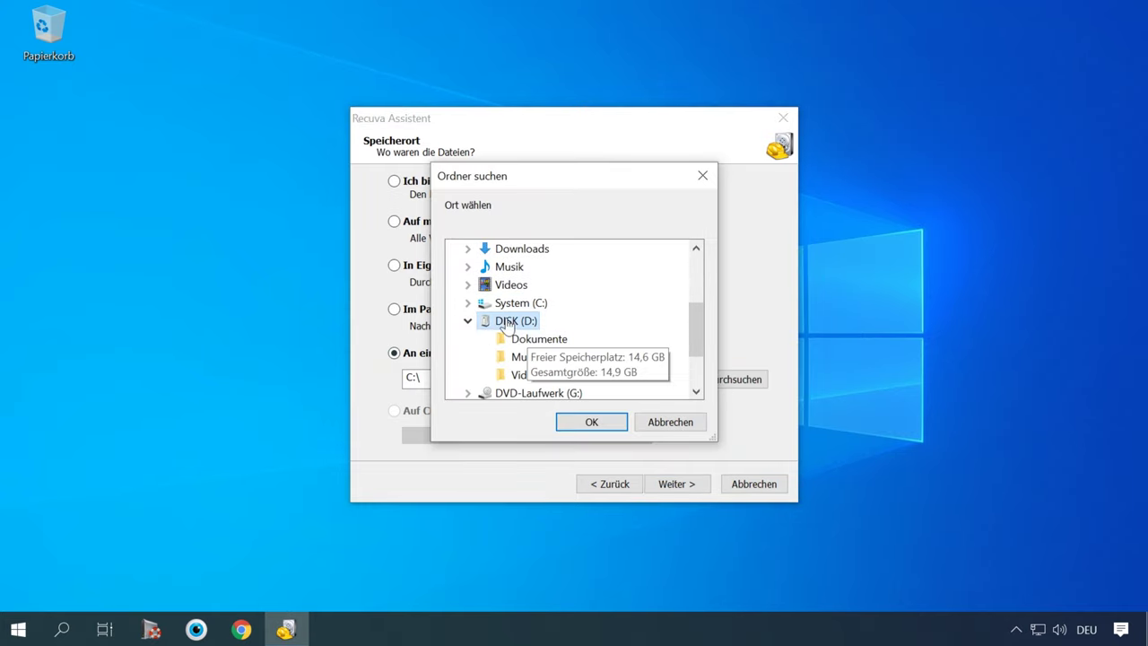
left_click(591, 422)
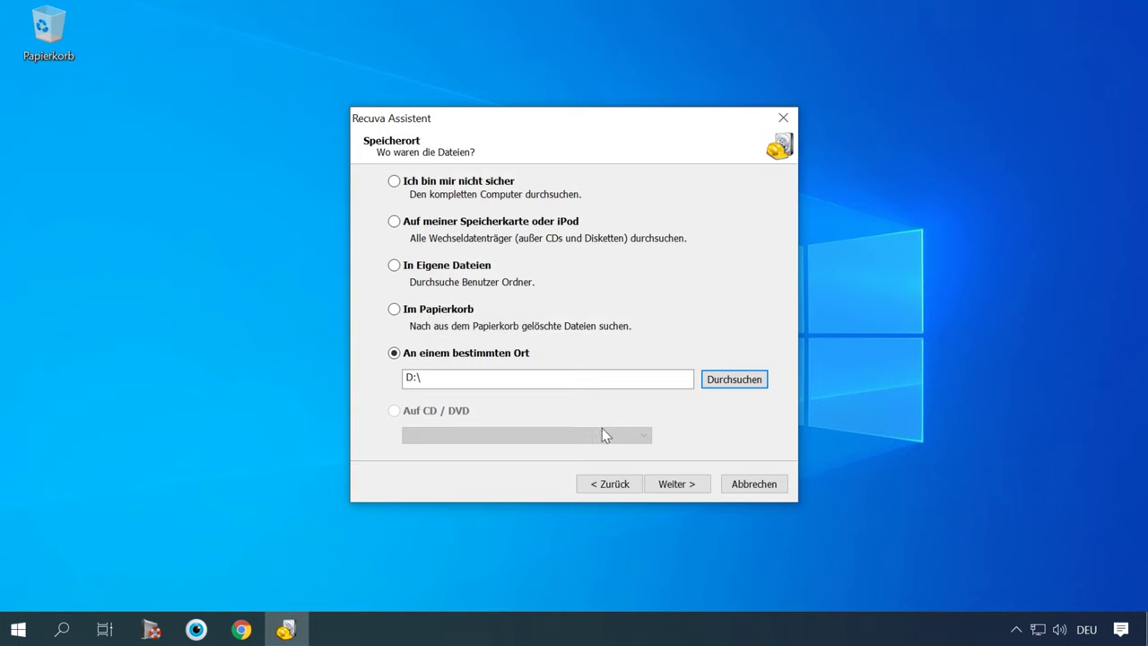
left_click(676, 487)
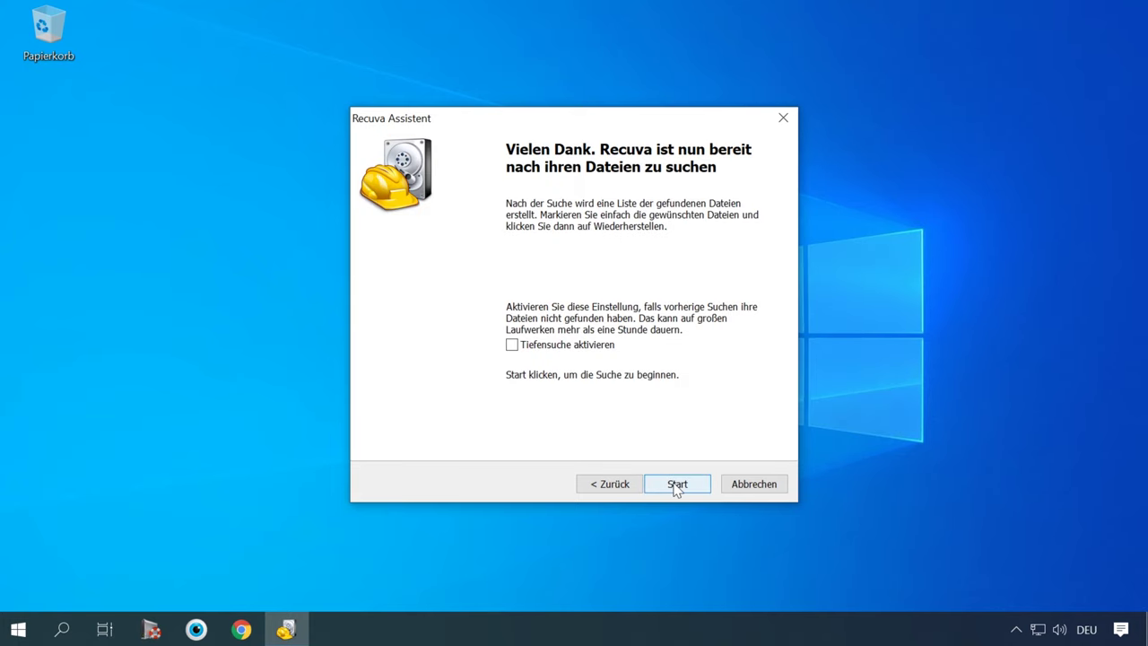
left_click(682, 489)
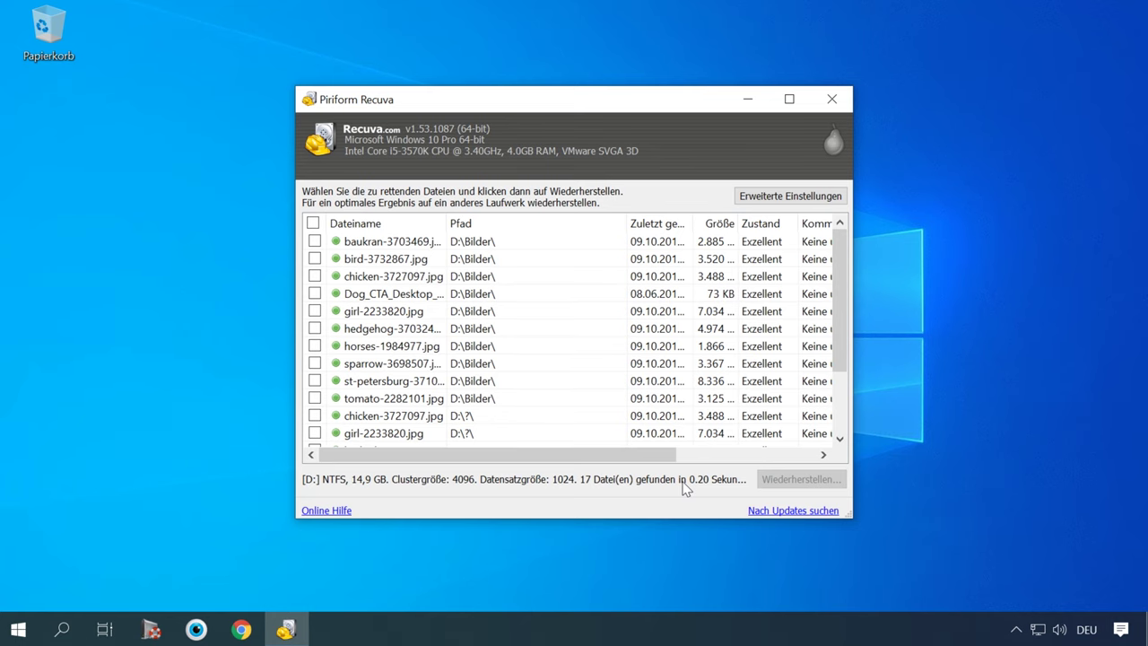
Reposition and enlarge the Recuva window, then adjust the path, last-modified and size column widths in the results list.
left_click_drag(504, 101, 353, 58)
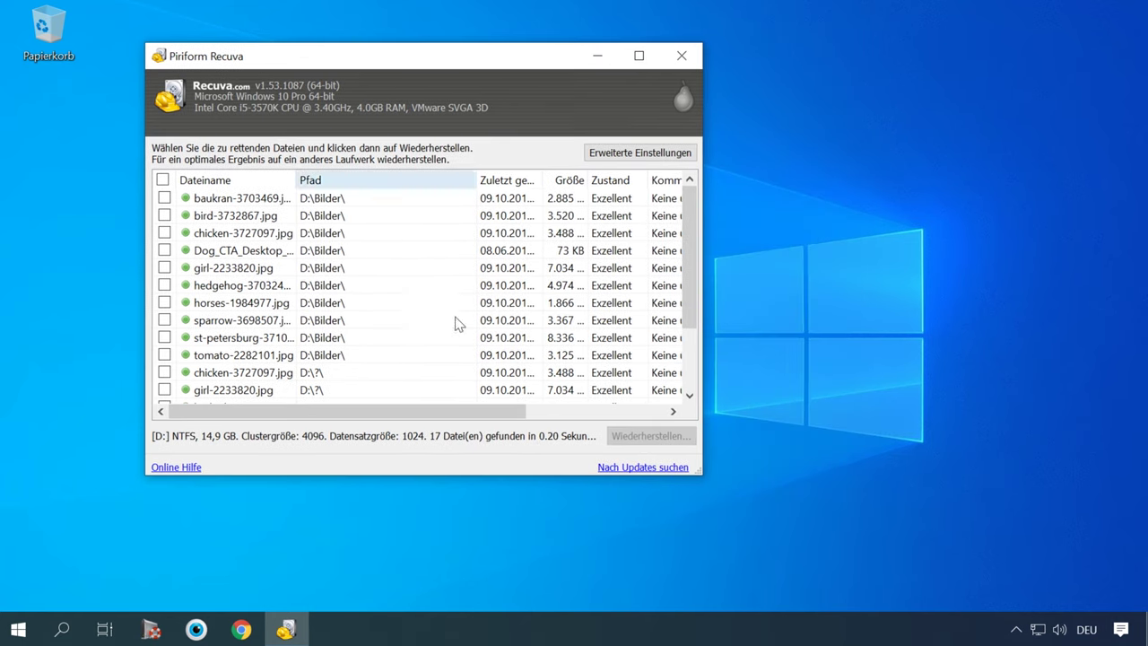
left_click_drag(700, 474, 1062, 571)
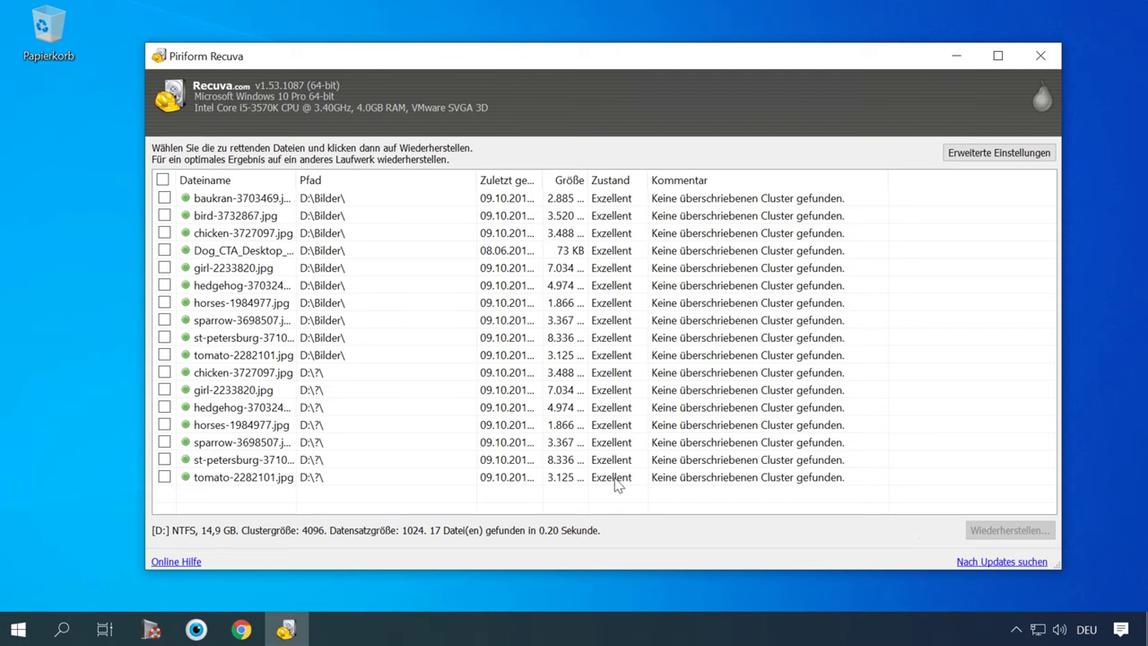
left_click_drag(472, 180, 418, 180)
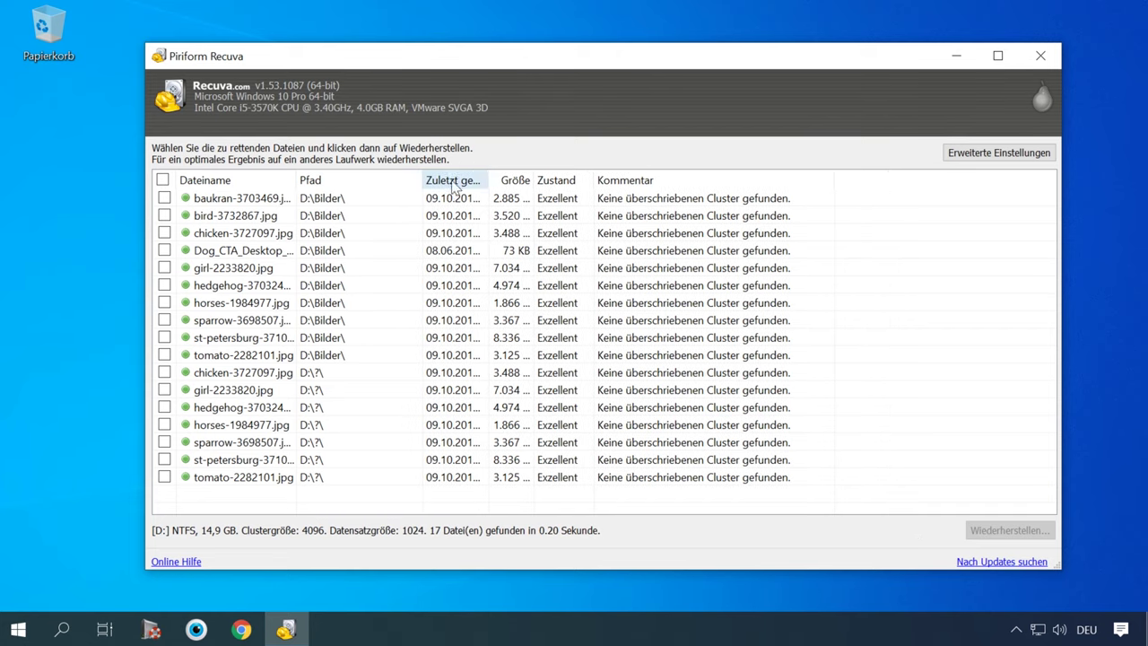
left_click_drag(487, 179, 548, 183)
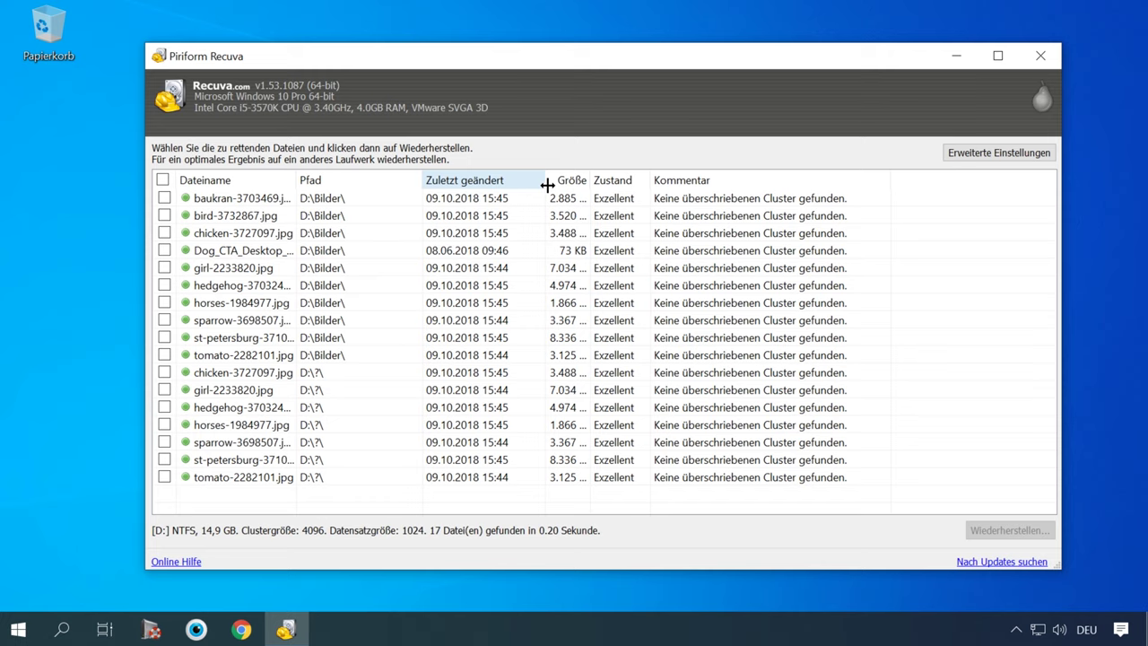
left_click_drag(585, 186, 641, 185)
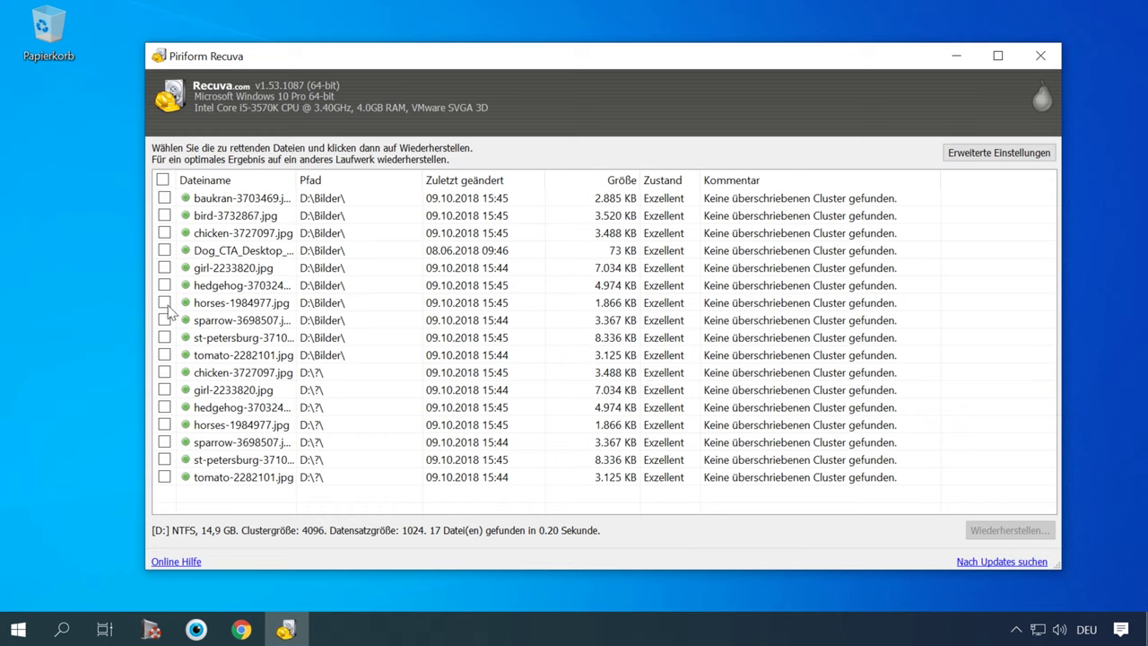
Mark all found files from D:\Bilder\ and start restoring them.
left_click(164, 355)
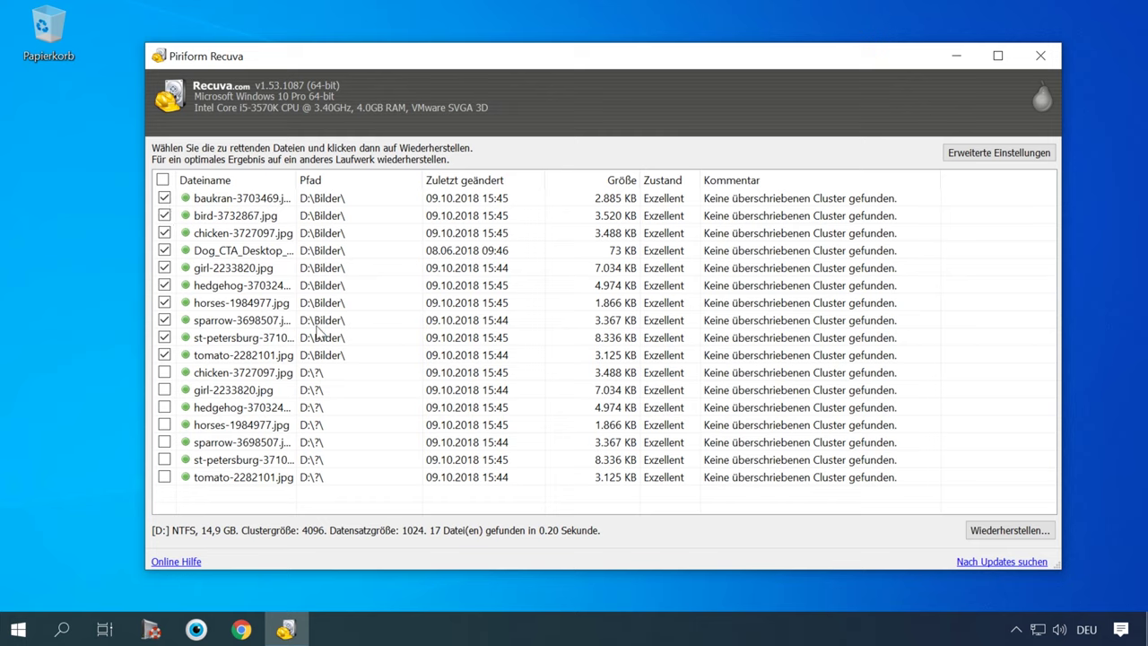
left_click(1005, 530)
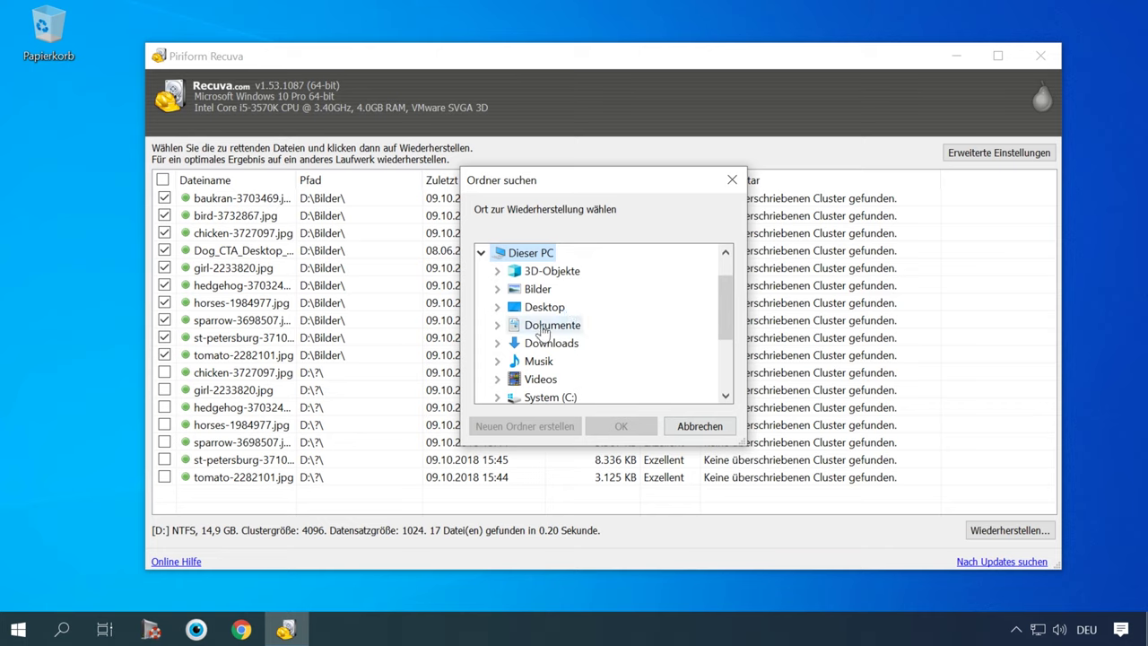
scroll(538, 336, "down", 1)
double_click(549, 343)
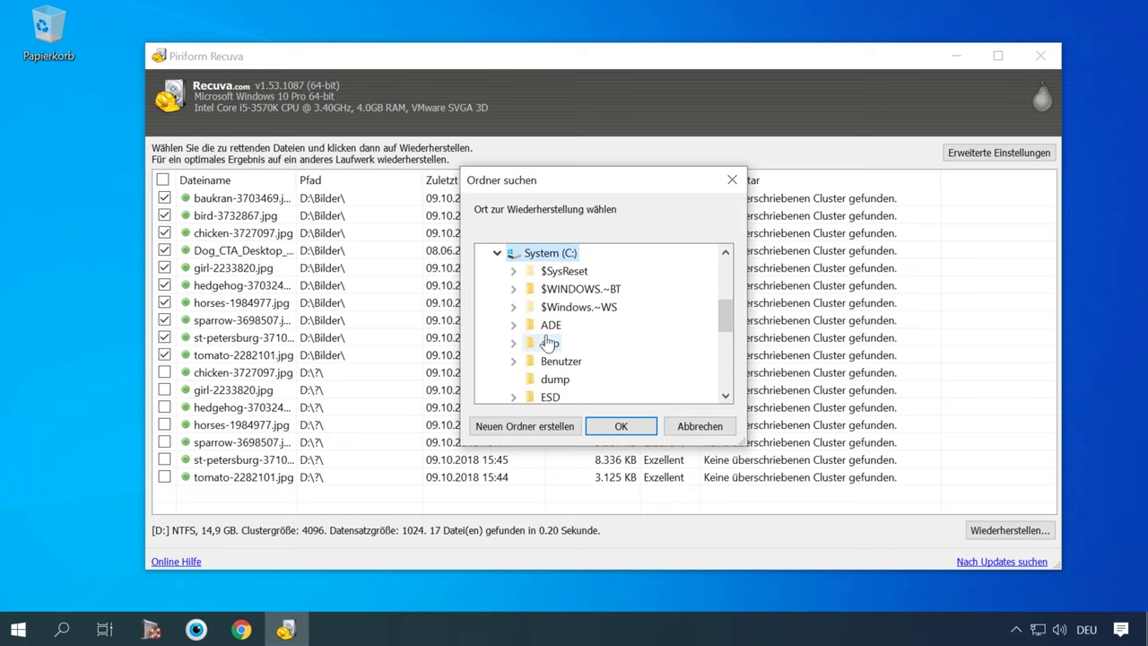
left_click(497, 253)
scroll(565, 330, "up", 2)
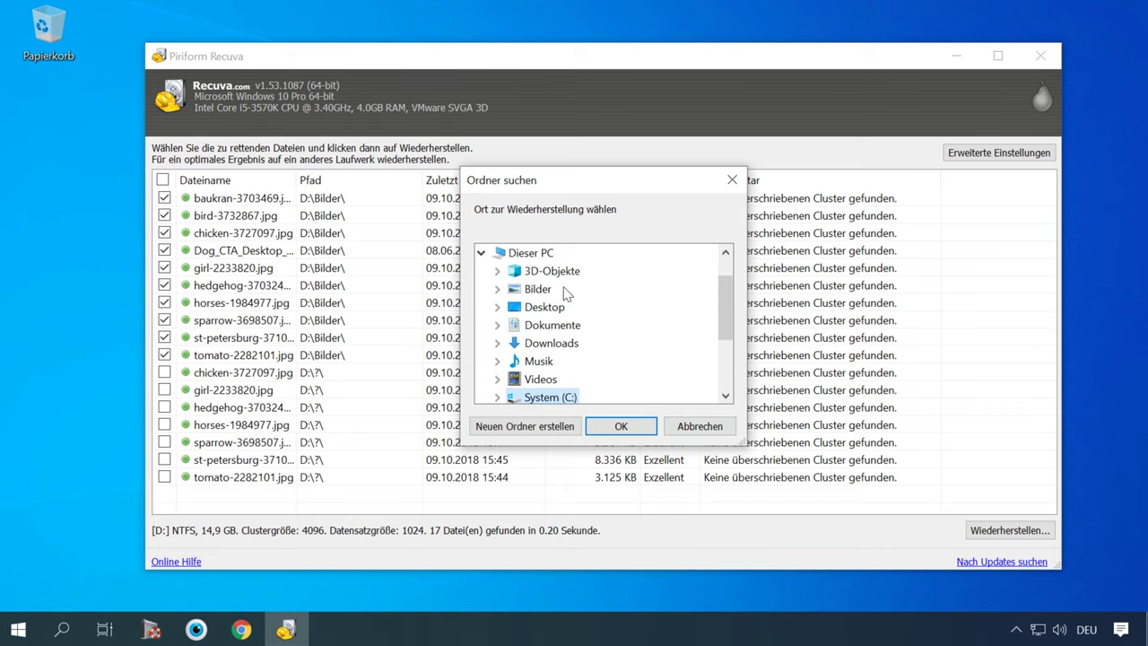
Create a new folder on the Desktop and recover the marked files into it.
left_click(544, 307)
left_click(532, 427)
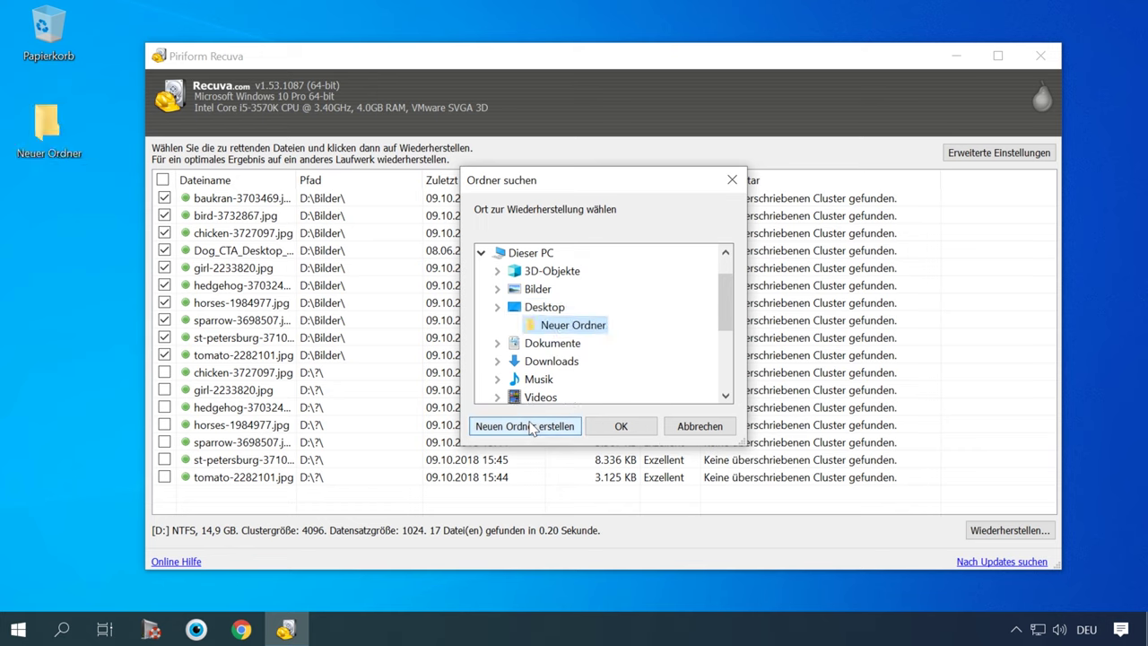
left_click(572, 325)
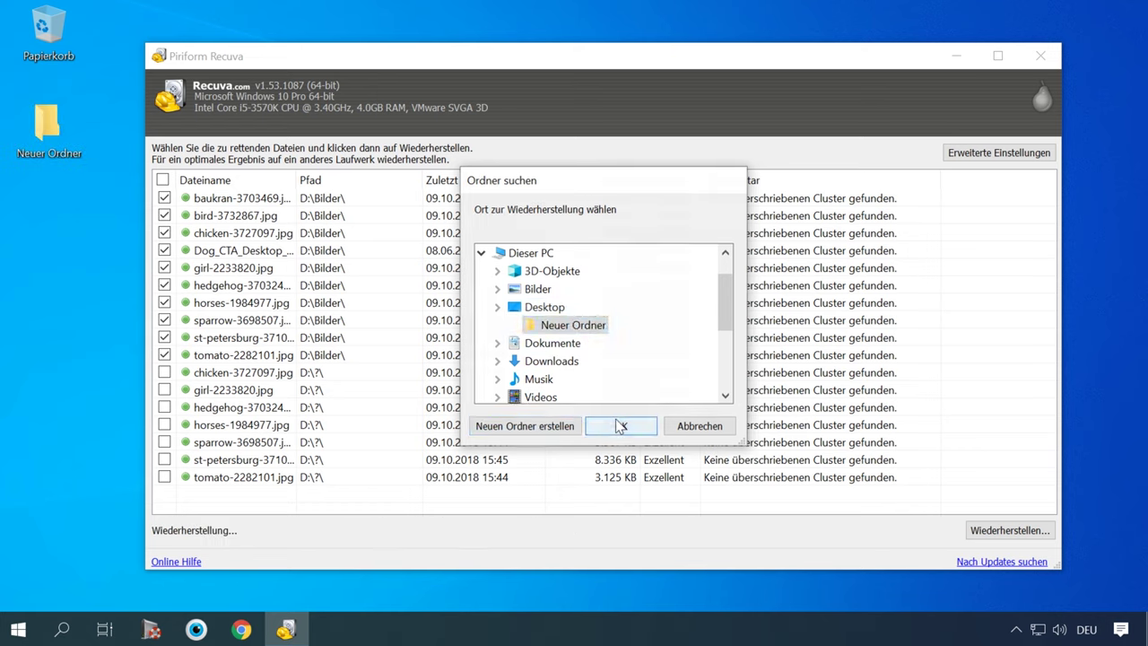
left_click(619, 426)
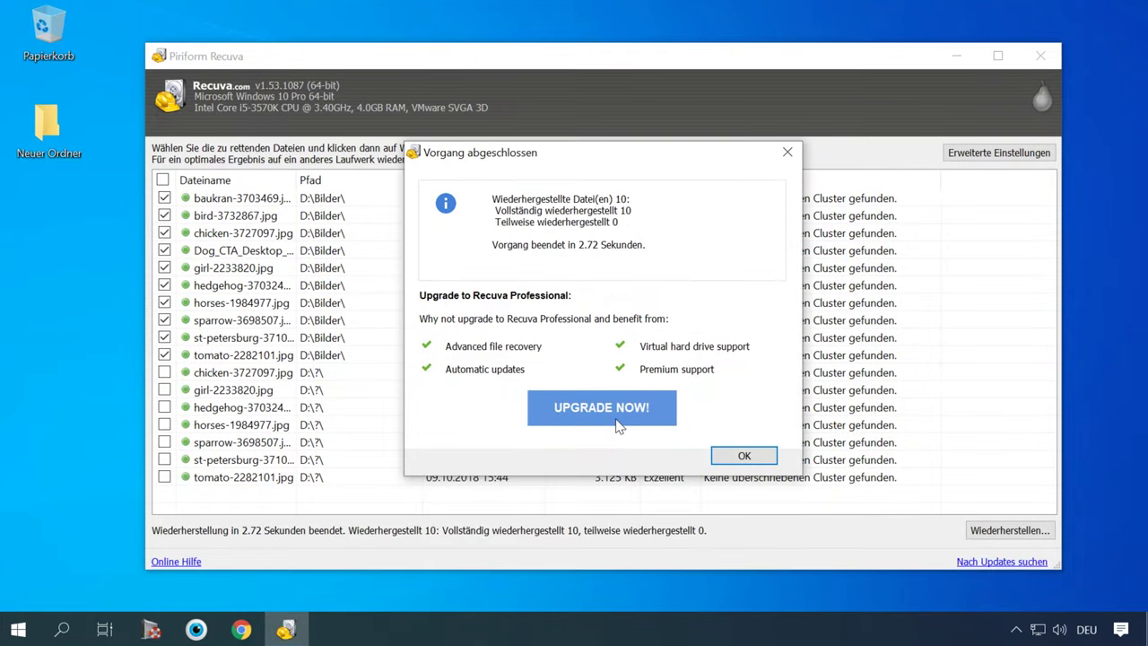
Examine the recovered files in the new desktop folder and dismiss Recuva's completion dialog.
left_click(51, 131)
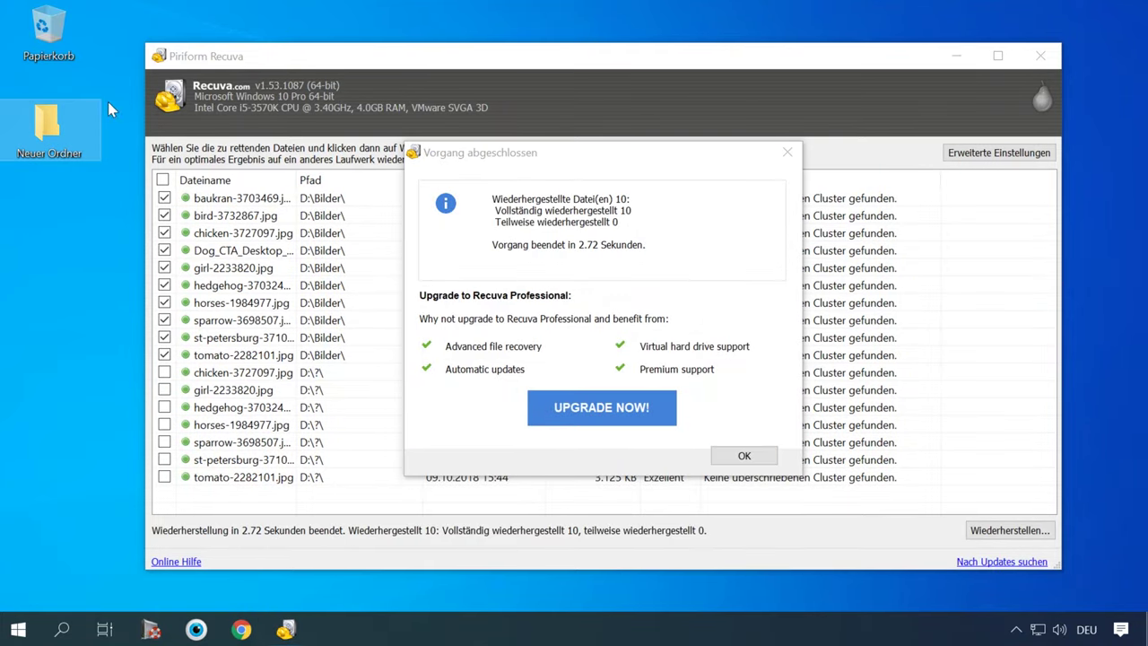
double_click(50, 131)
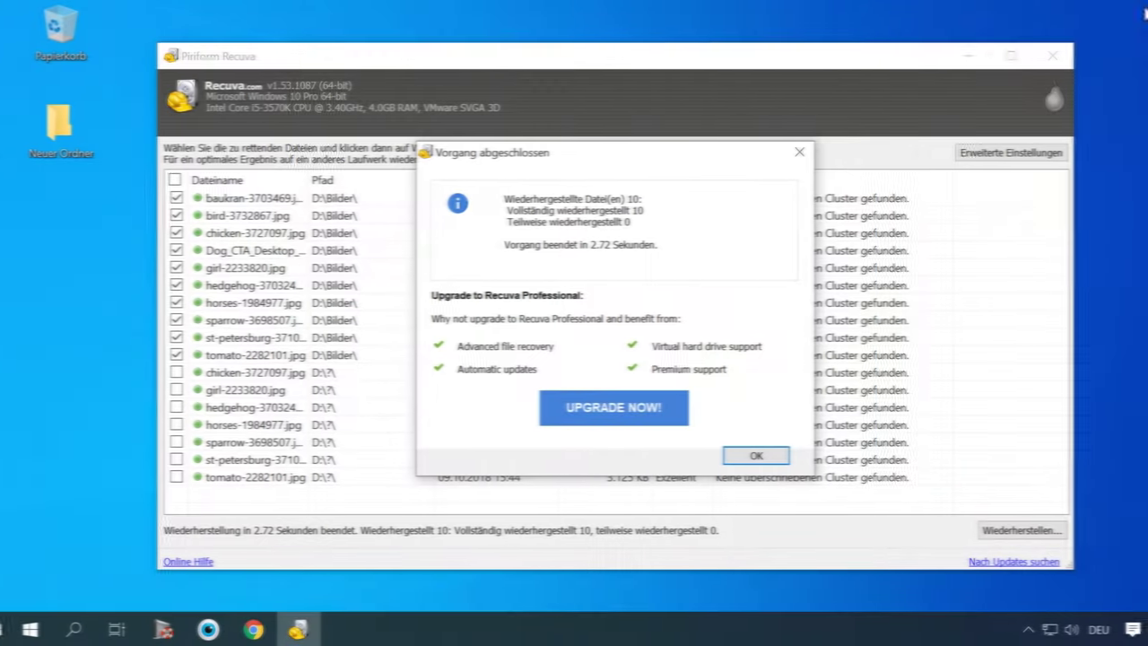
left_click(743, 457)
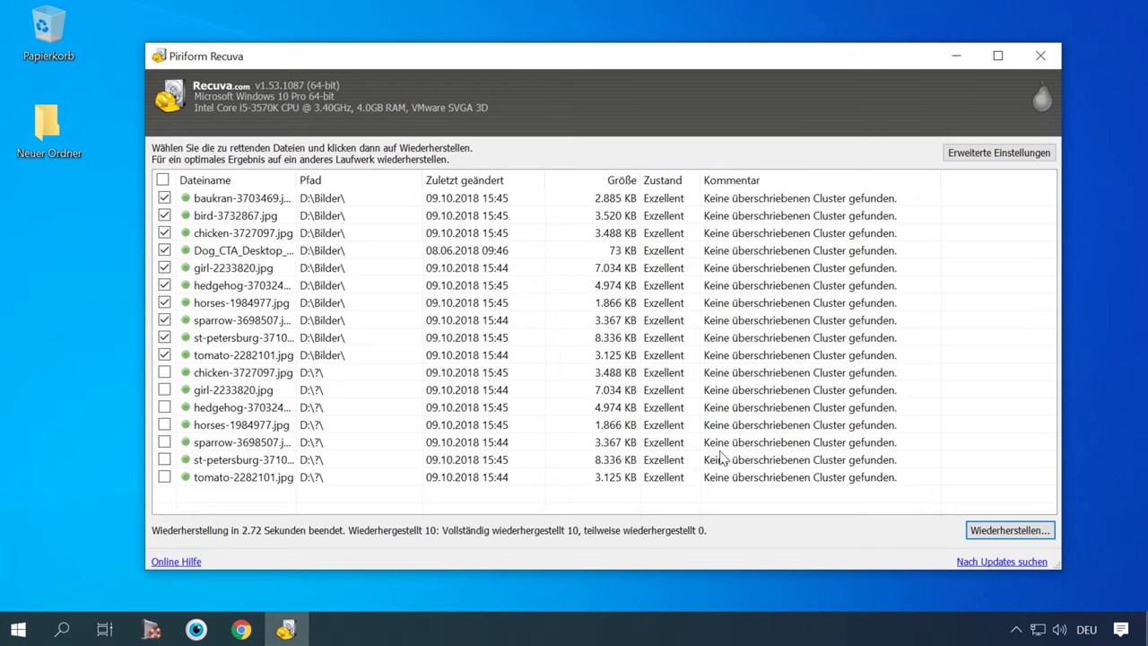
In Recuva's advanced view, filter the file list by "baukran" and select baukran-3703469.jpg for preview.
left_click(1023, 155)
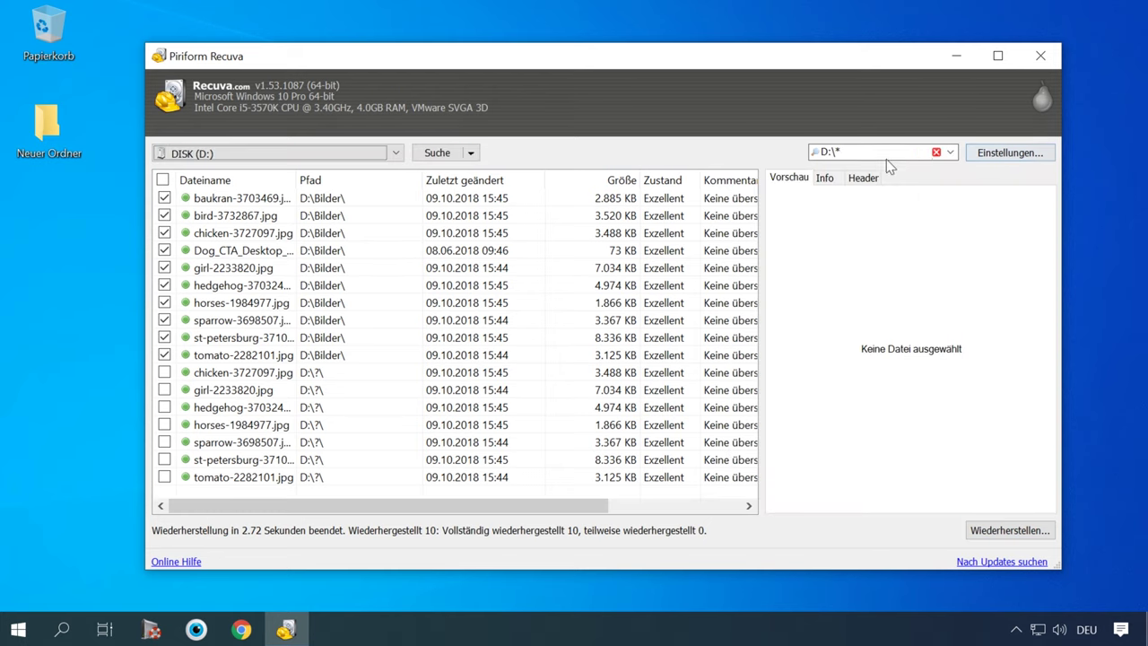
left_click(858, 153)
type("baukran")
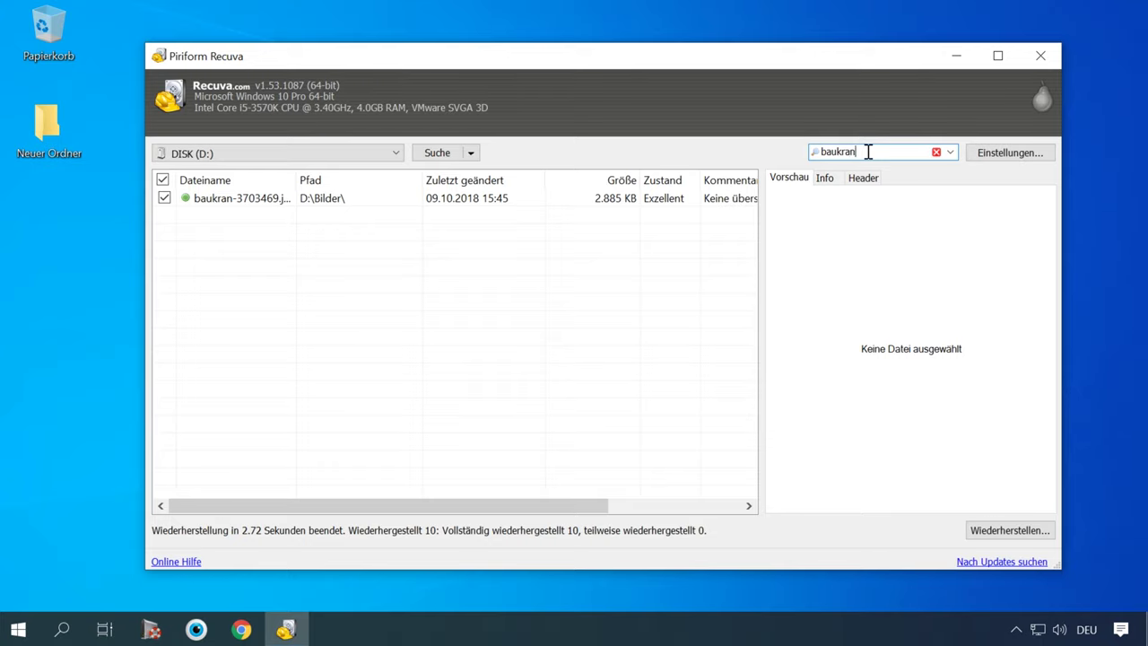
left_click_drag(296, 180, 351, 183)
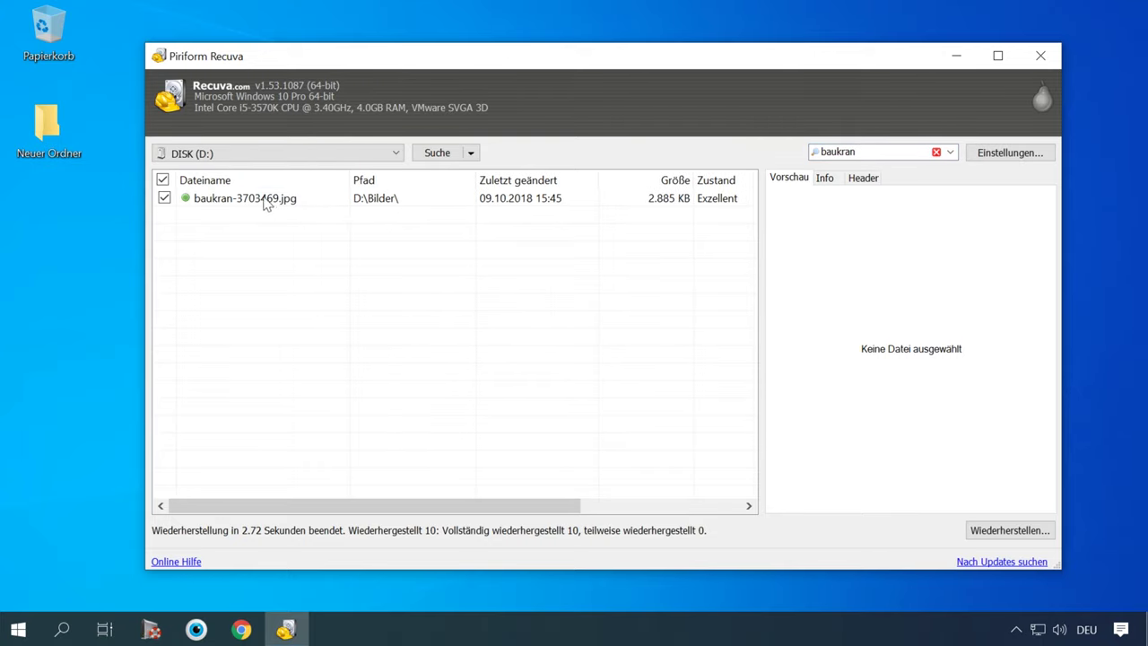
left_click(263, 203)
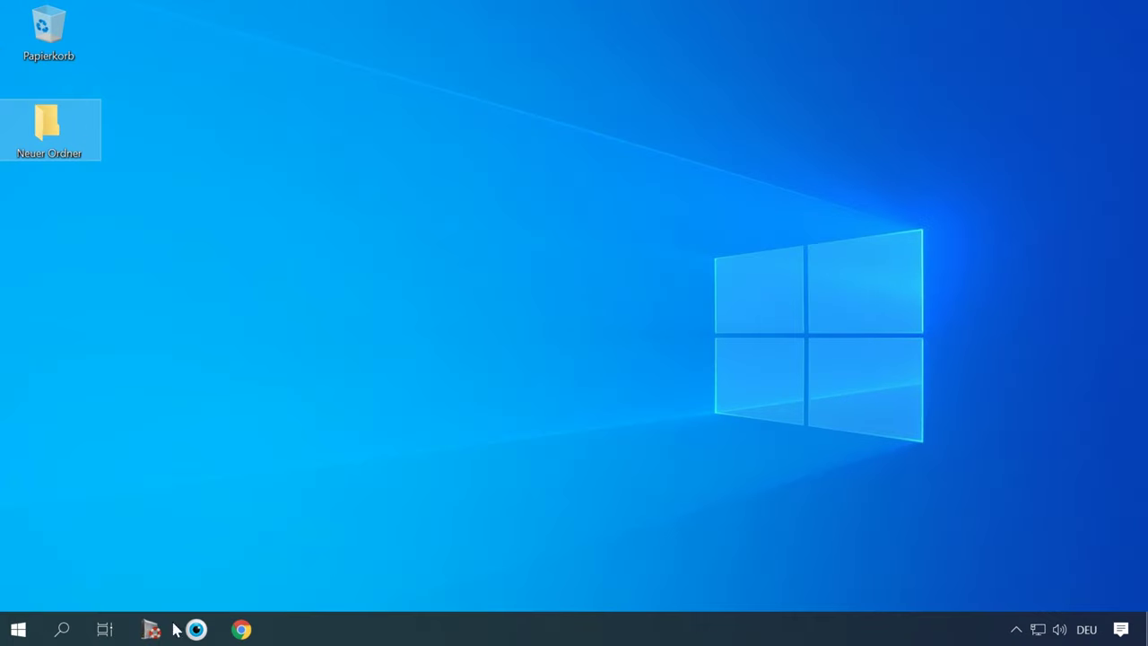
Open Hetman Partition Recovery, dismiss its file recovery wizard, and maximize the program window.
left_click(153, 630)
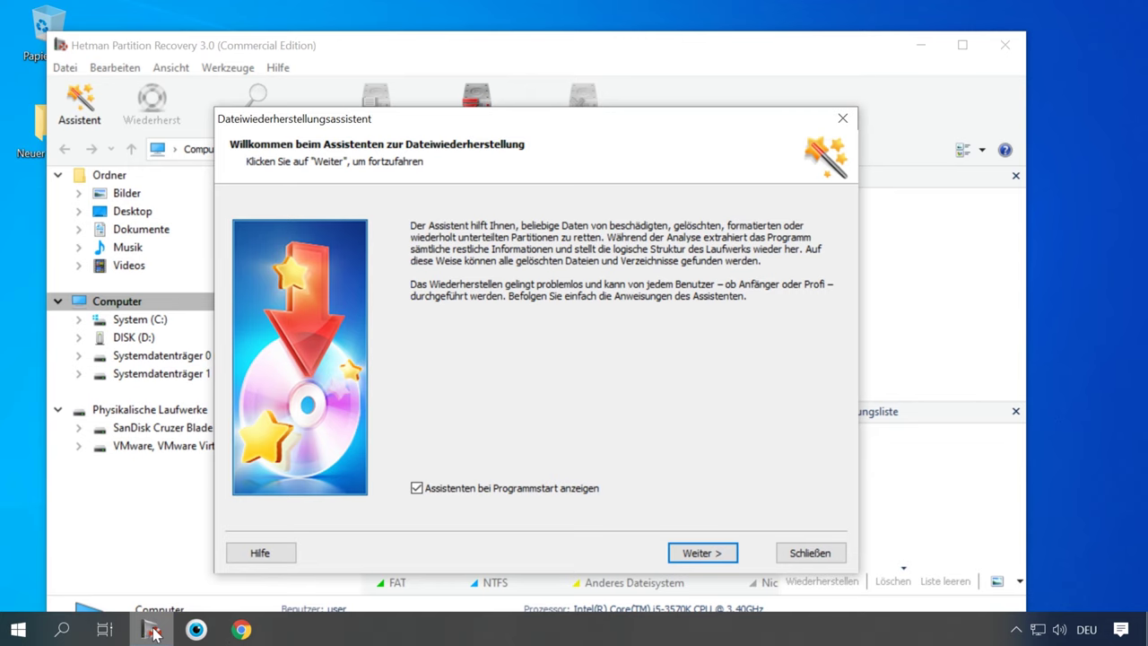
left_click(816, 552)
left_click(963, 45)
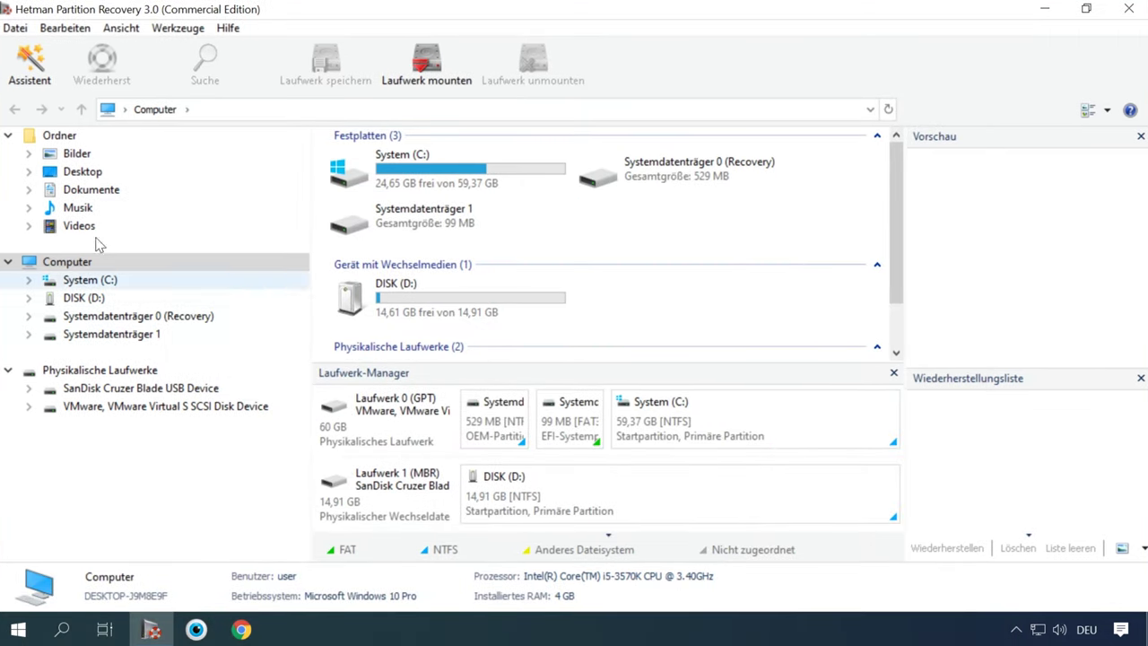
Run a quick scan of DISK (D:) with the file recovery wizard.
double_click(117, 300)
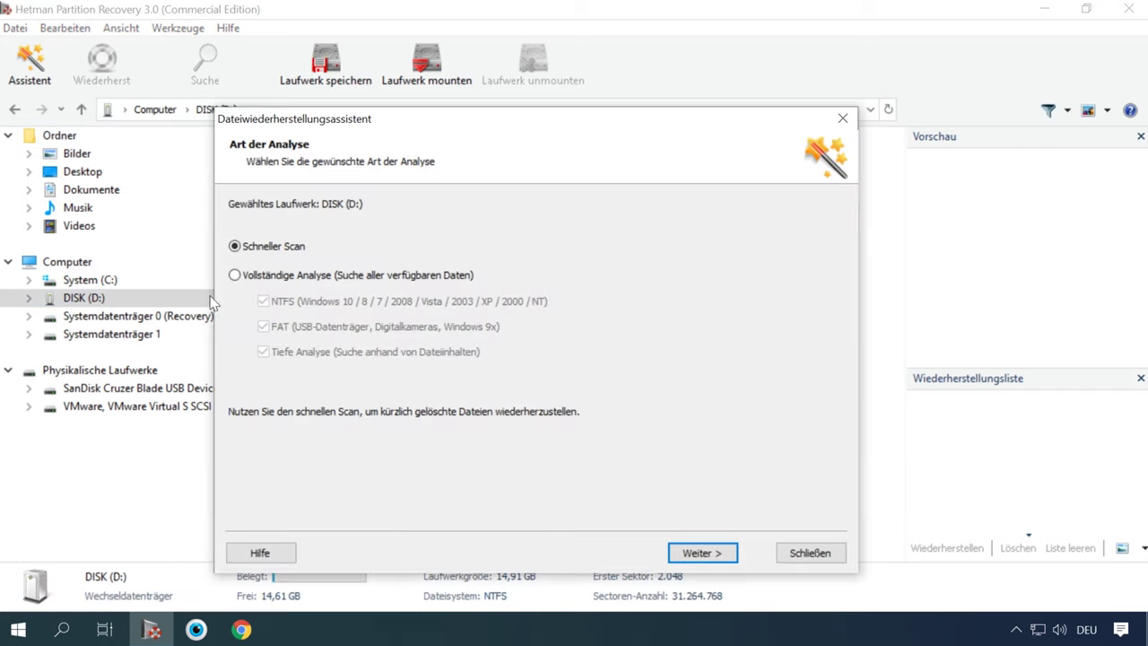
left_click(700, 552)
left_click(686, 552)
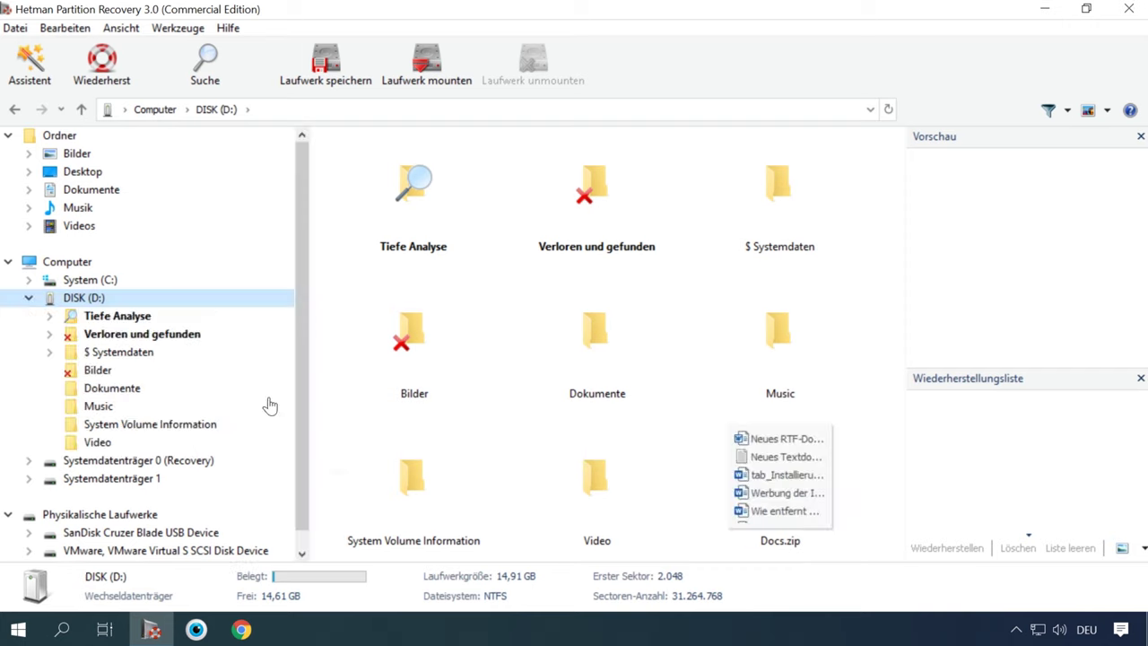
Browse the deleted Bilder folder on DISK (D:) and select sparrow-3698507.jpg and hedgehog-3703244.jpg for preview.
left_click(117, 373)
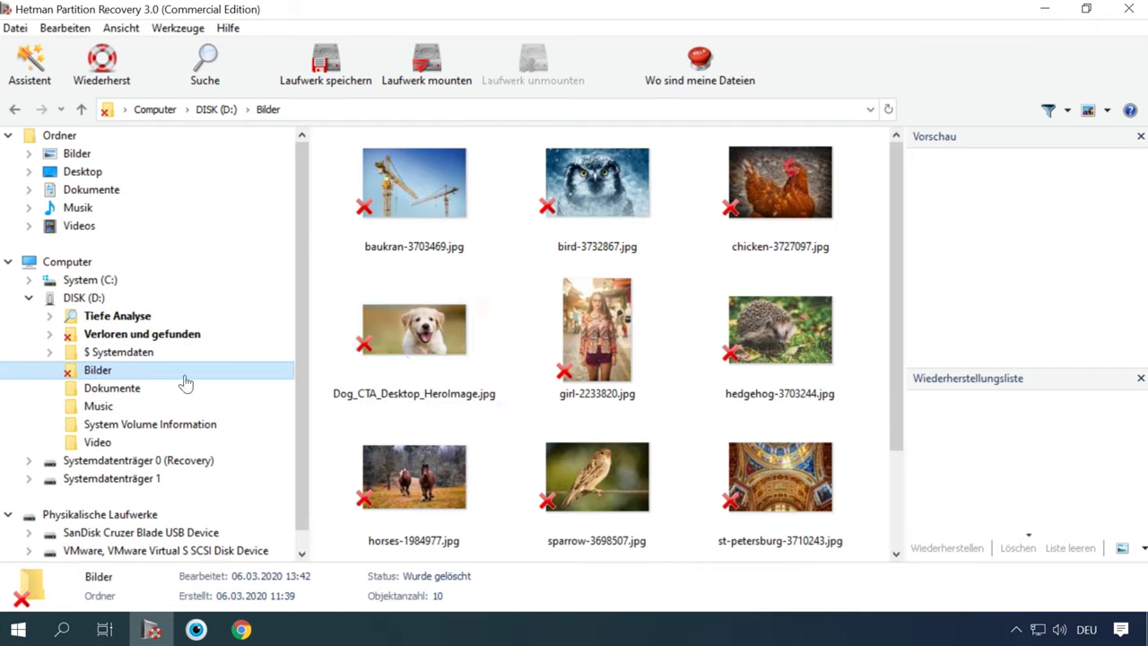
scroll(686, 350, "down", 2)
scroll(686, 350, "up", 2)
left_click(577, 457)
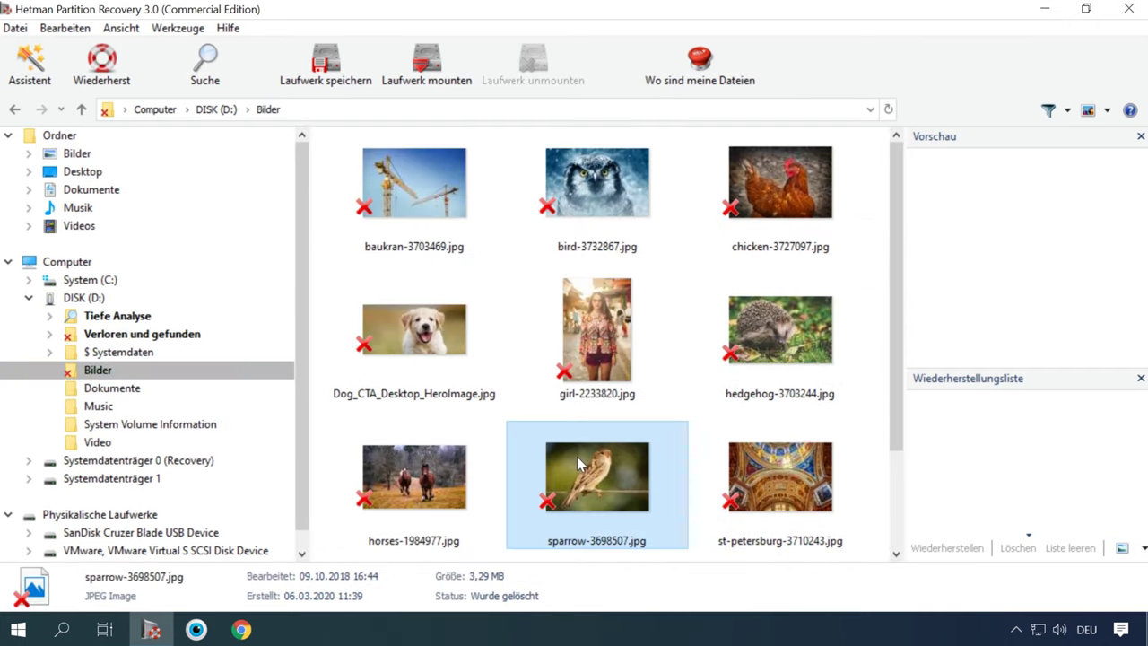
left_click(767, 352)
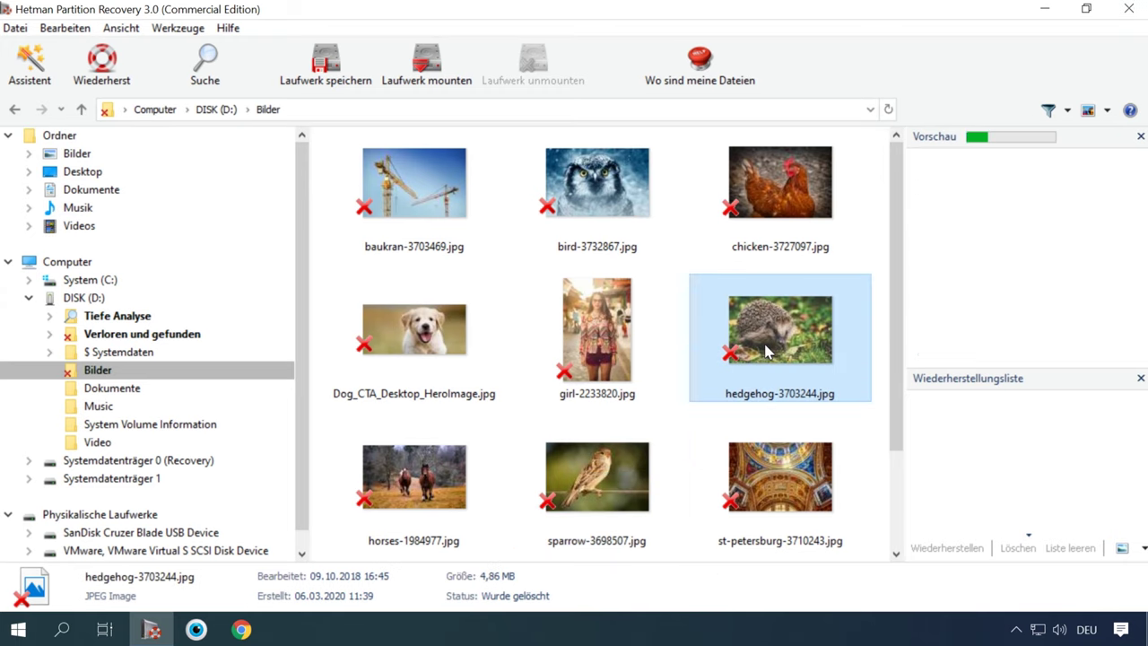
Search the Bilder folder for "baukr", select baukran-3703469.jpg, and widen the preview area.
left_click(207, 61)
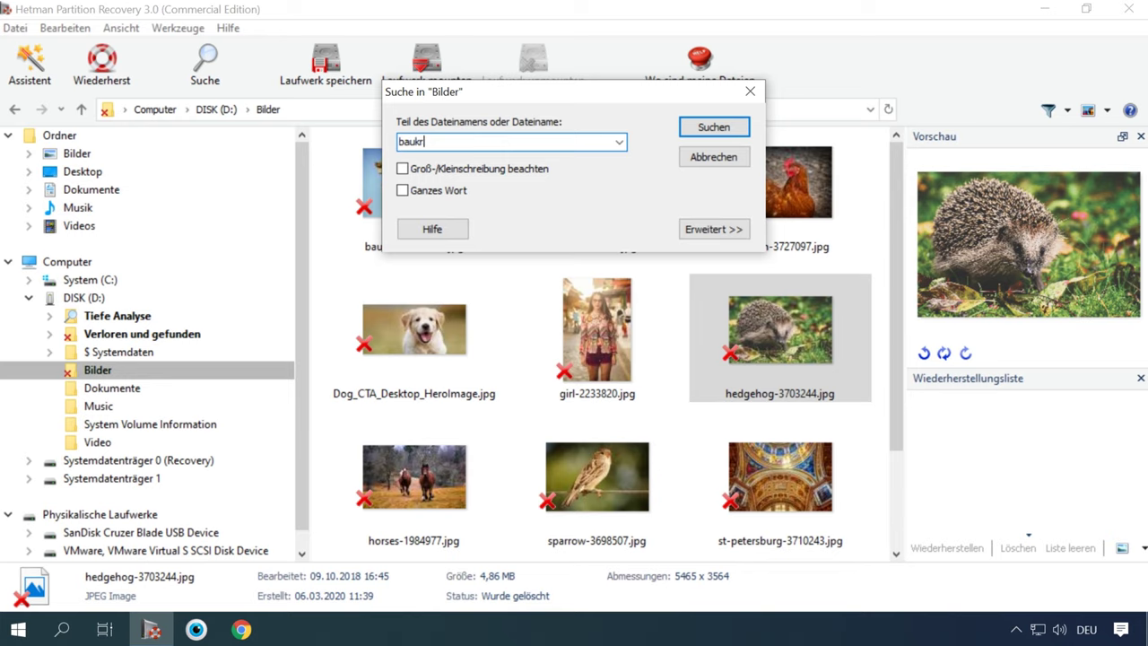
left_click(712, 134)
left_click(440, 215)
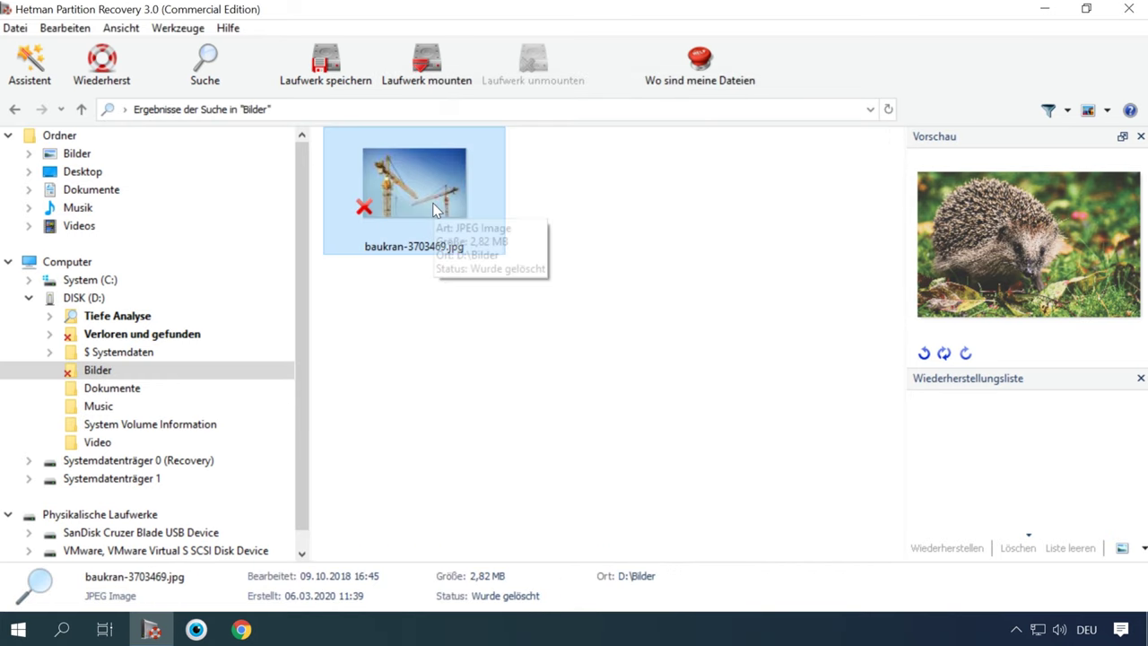
left_click_drag(904, 267, 836, 270)
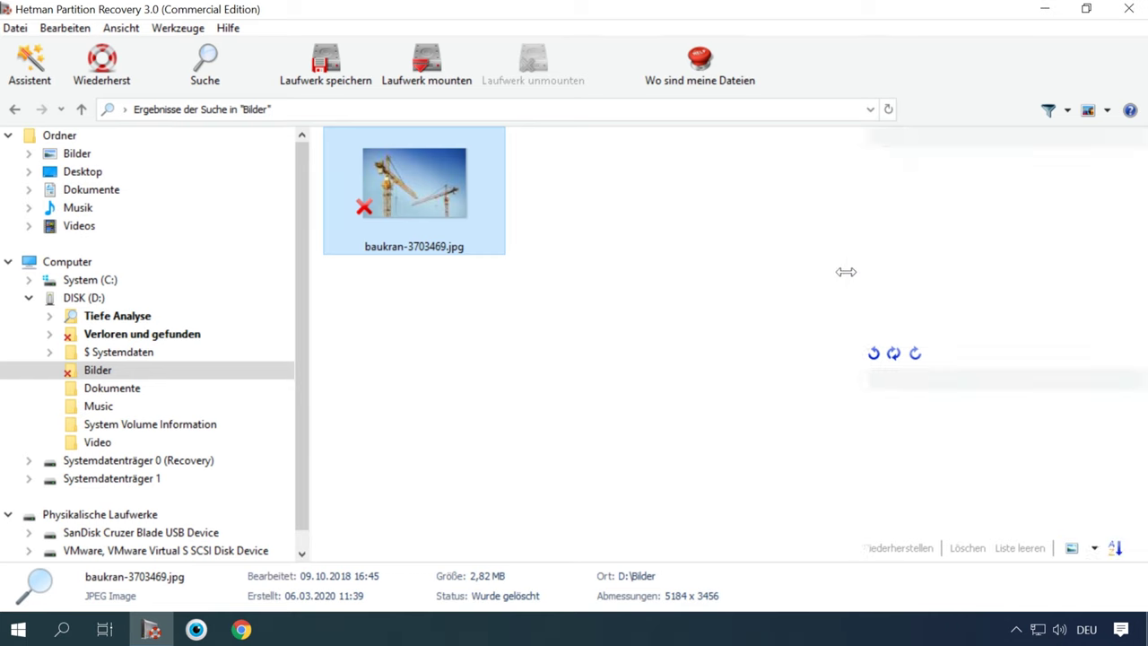
Return to D:'s Bilder folder, add the six pictures from baukran through hedgehog to the recovery list, and display that list as details.
left_click(98, 370)
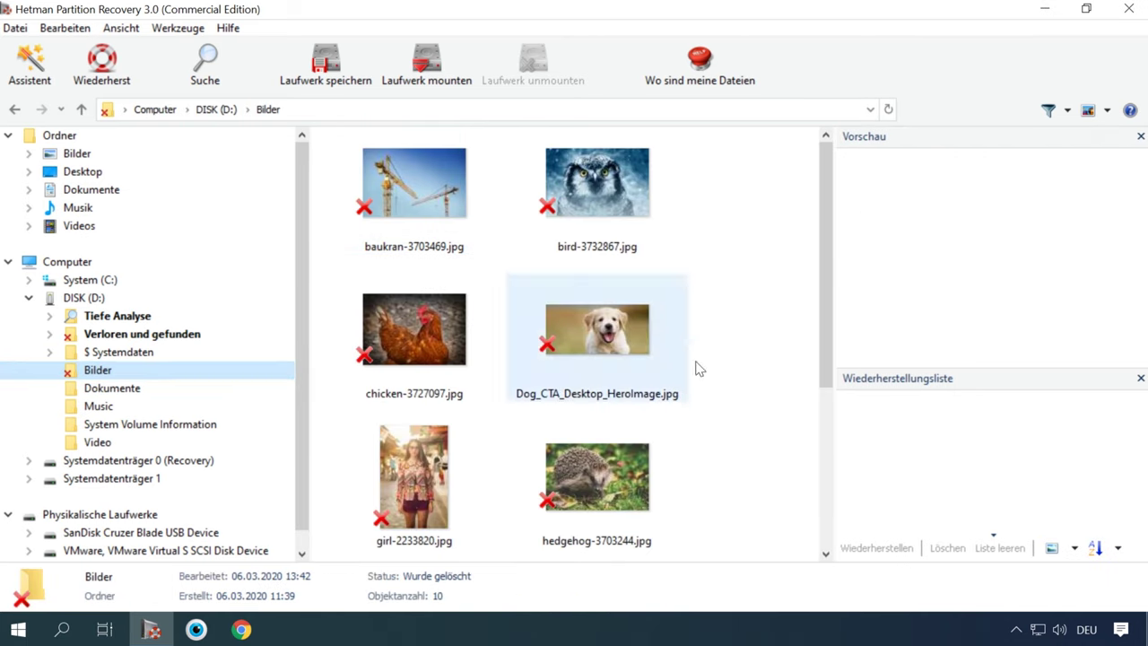
left_click_drag(834, 359, 894, 366)
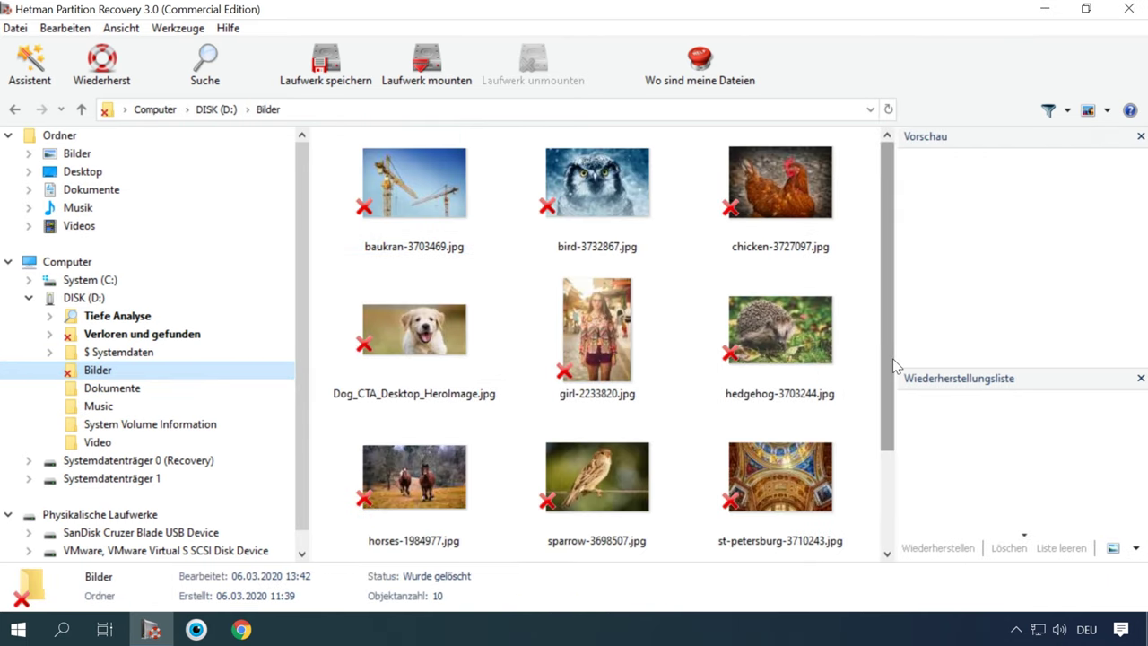
left_click_drag(433, 177, 955, 422)
left_click_drag(649, 243, 1050, 446)
left_click_drag(781, 184, 1023, 467)
left_click_drag(414, 329, 1007, 476)
left_click_drag(596, 332, 1022, 472)
left_click_drag(781, 332, 1014, 466)
left_click(1135, 547)
left_click(1077, 526)
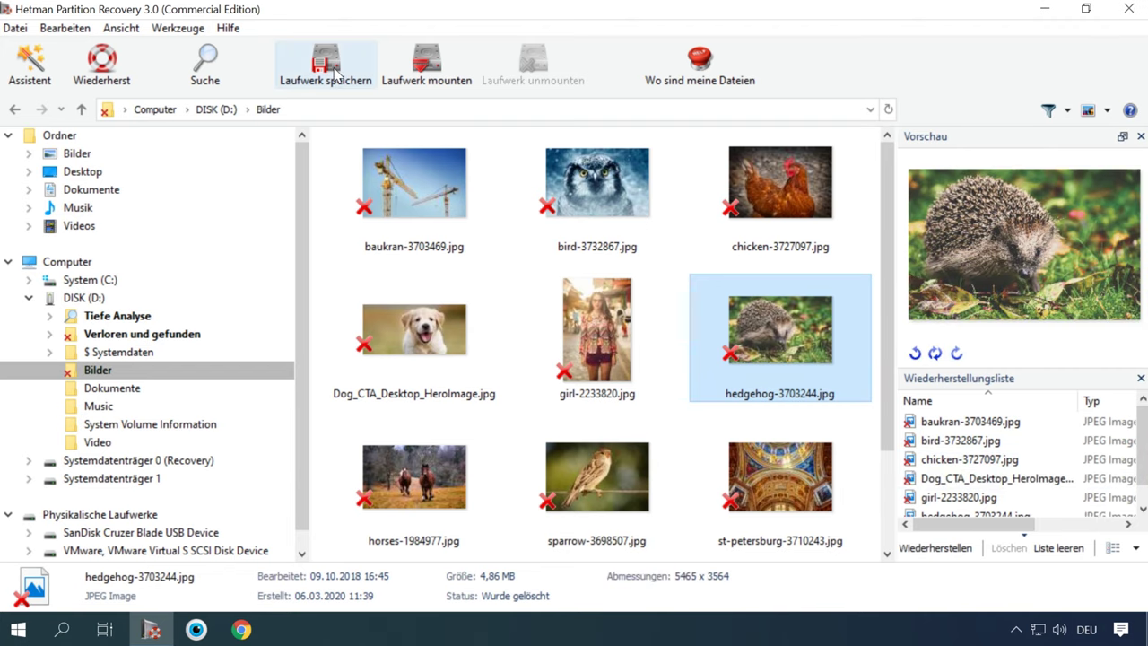
Examine the image file creation options for DISK (D:) and close them without saving an image.
left_click(92, 298)
left_click(334, 72)
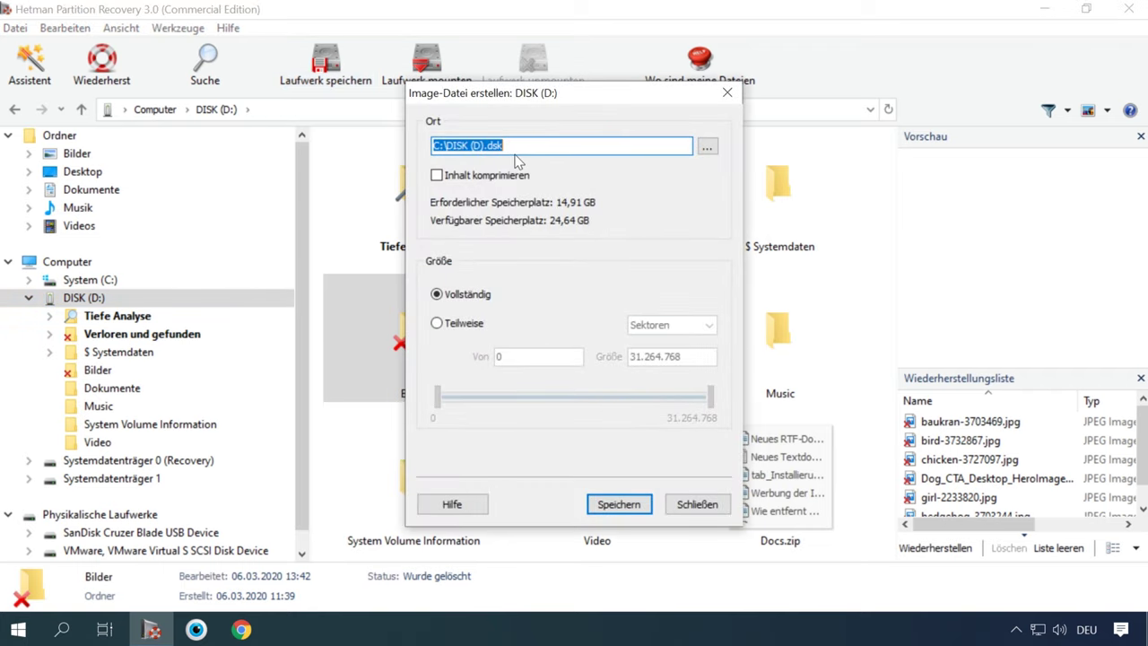
left_click(727, 92)
Return to the Bilder folder and start recovering the listed files, using the save-to-hard-disk method.
left_click(98, 370)
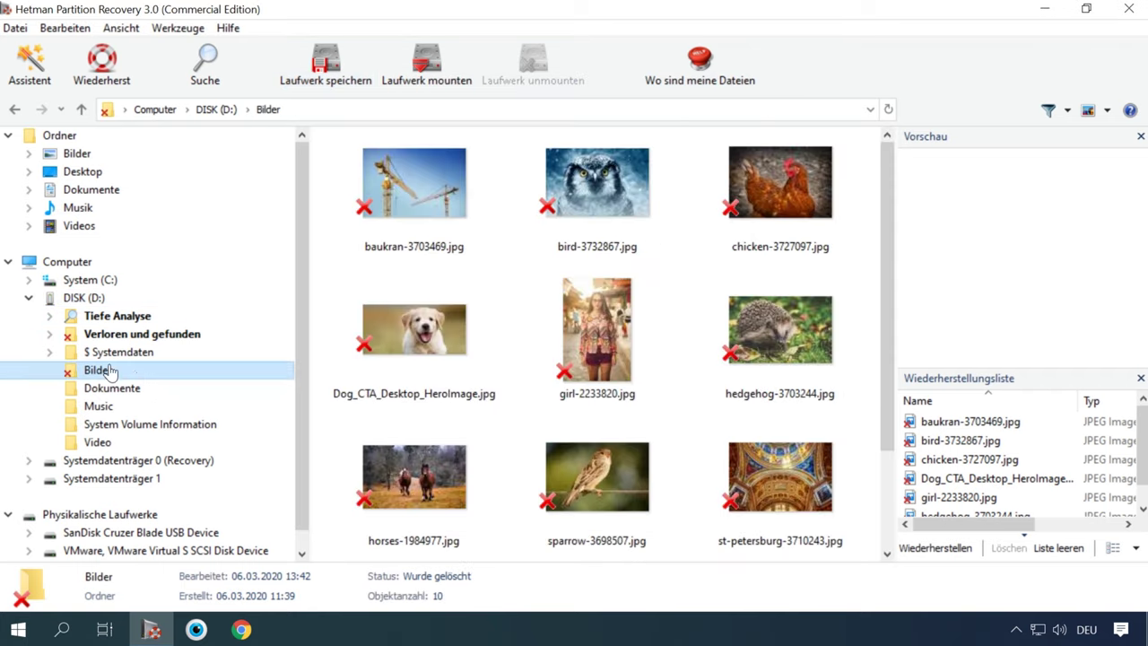
left_click(939, 549)
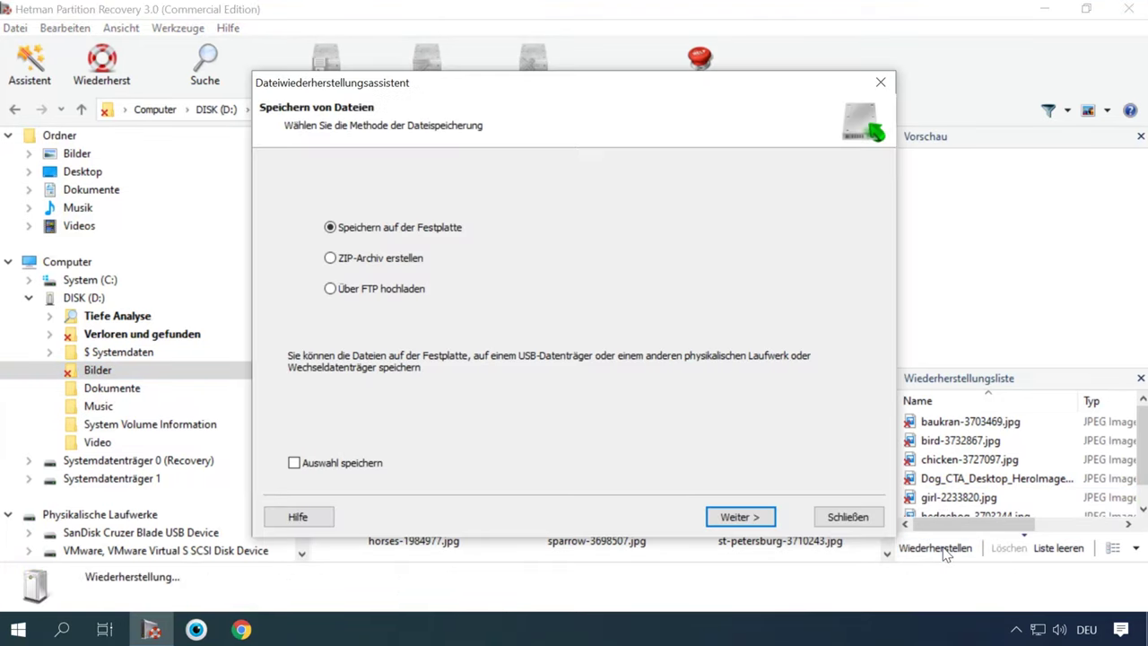
left_click(737, 516)
Create a new destination folder on the Desktop, save the listed files into it, and finish the wizard.
left_click(825, 218)
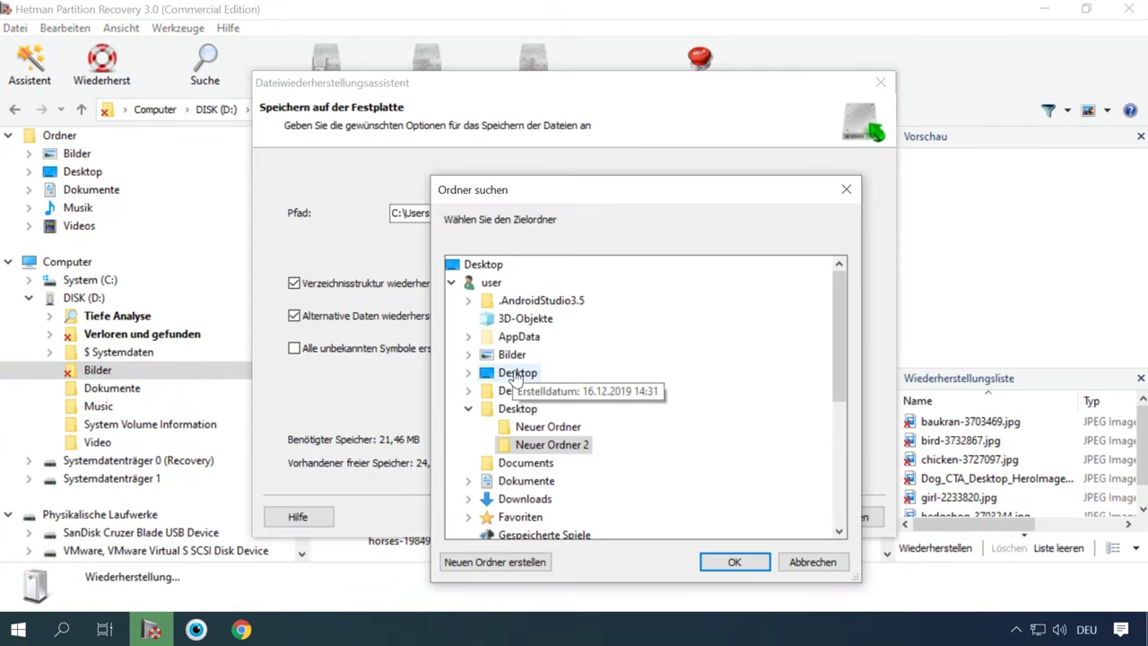
left_click(517, 372)
left_click(518, 563)
key("Return")
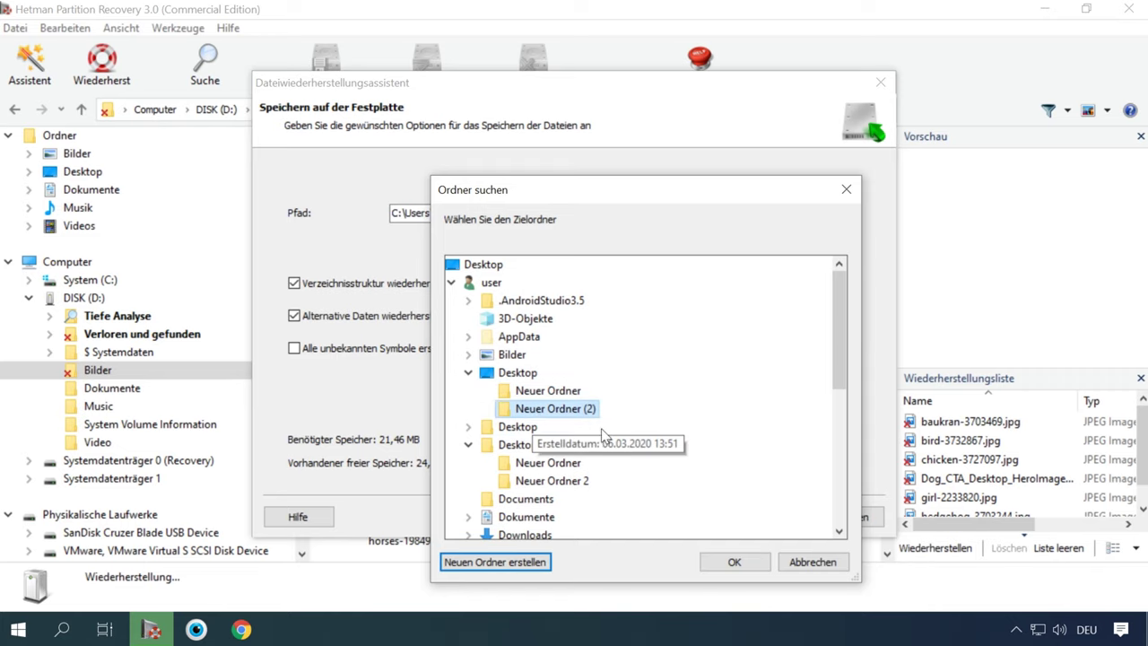
left_click(735, 562)
left_click(743, 518)
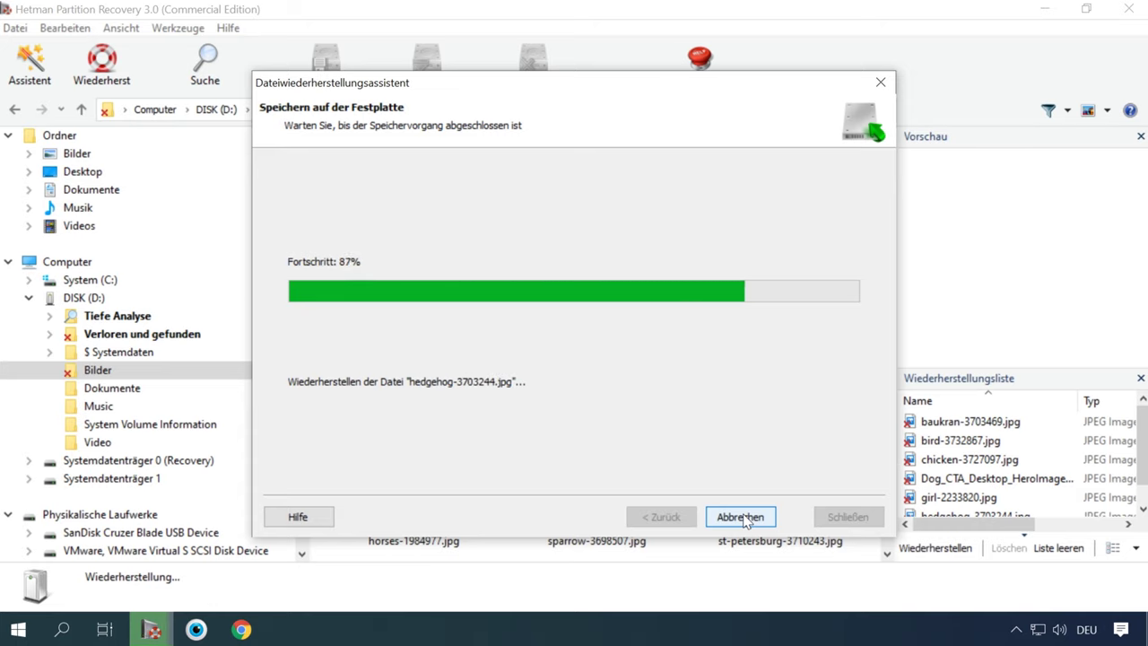
left_click(743, 517)
Examine the recovered pictures in the desktop folder Neuer Ordner (2) as extra large icons.
left_click(1045, 11)
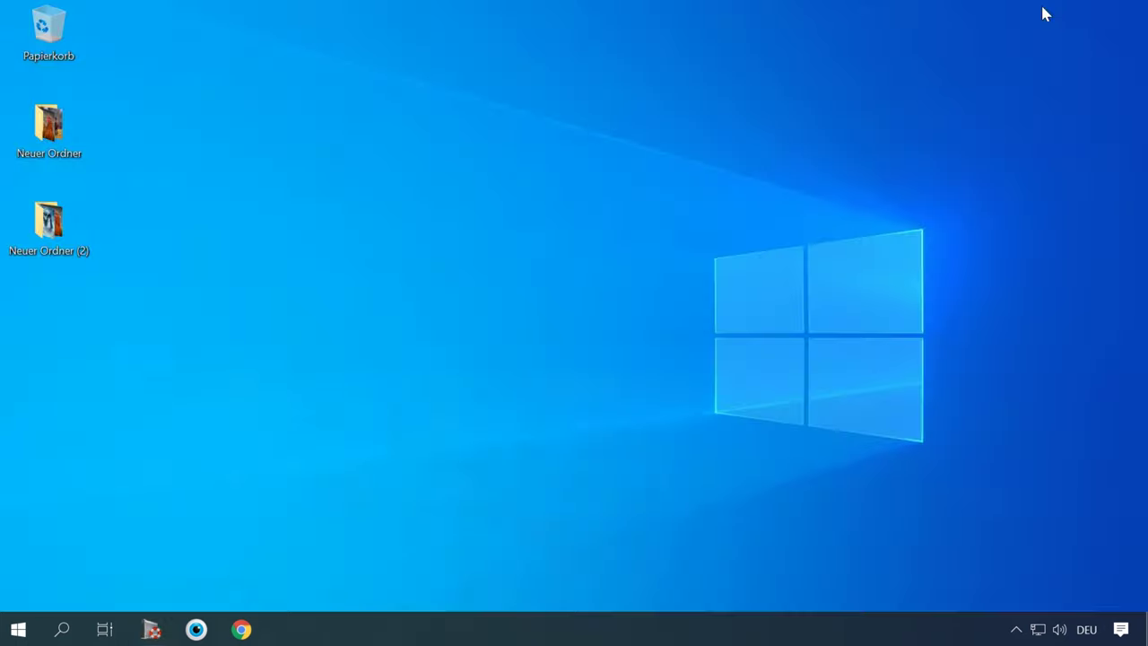
double_click(49, 220)
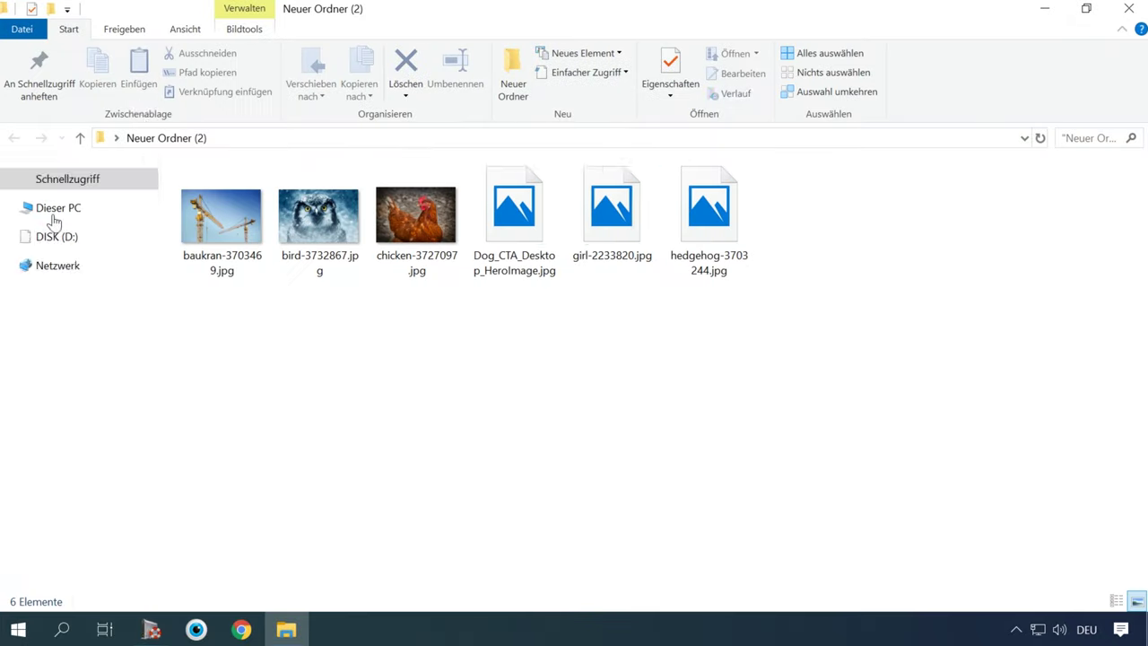
left_click(185, 29)
left_click(242, 54)
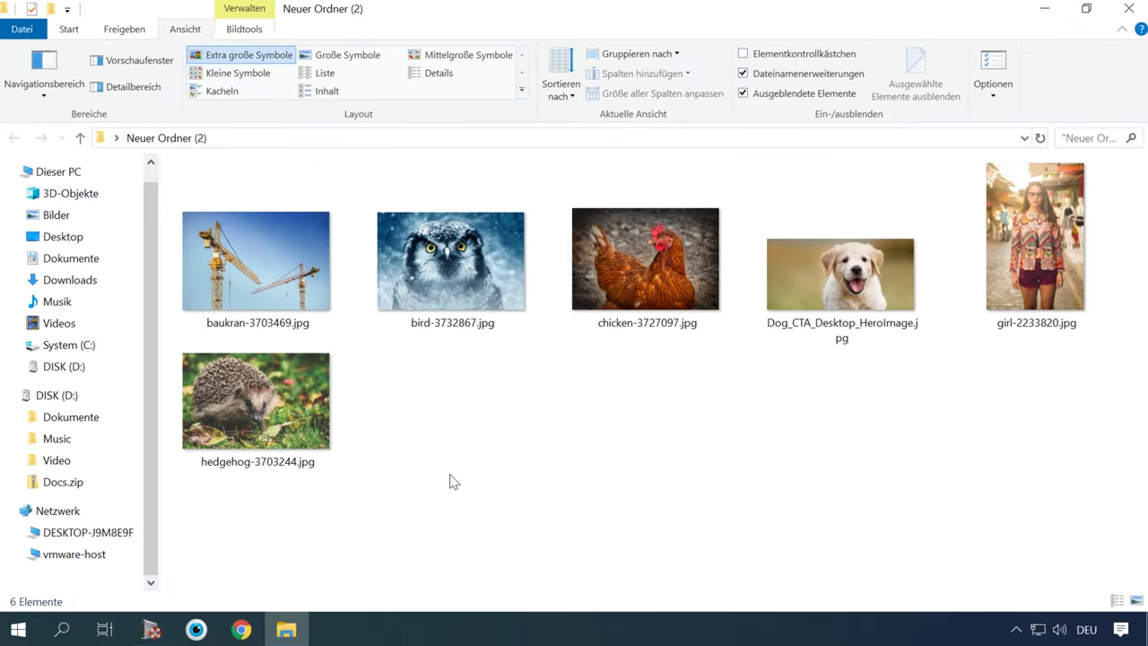